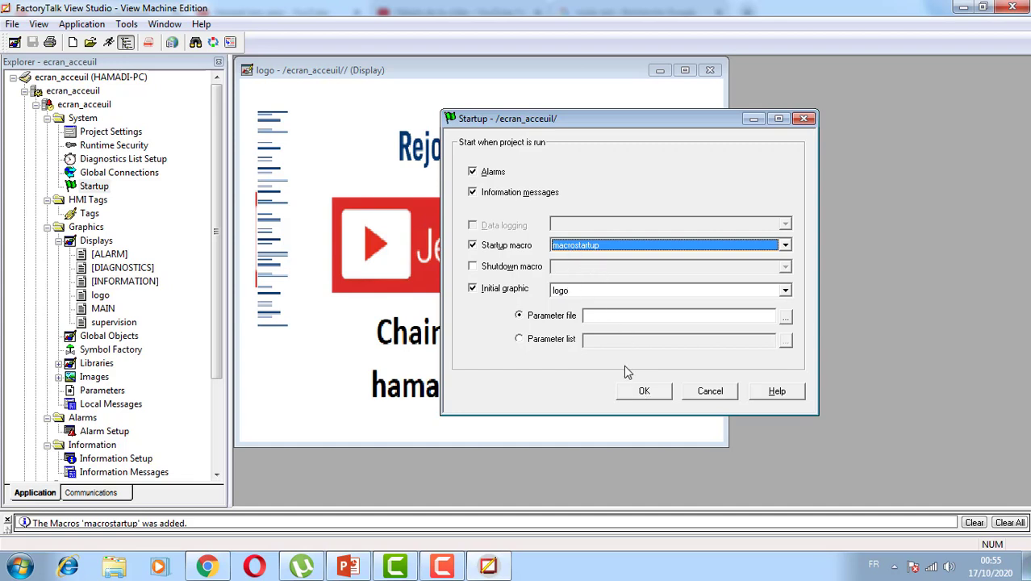
Apply the startup settings with macrostartup as the startup macro and logo as the initial graphic
click(637, 392)
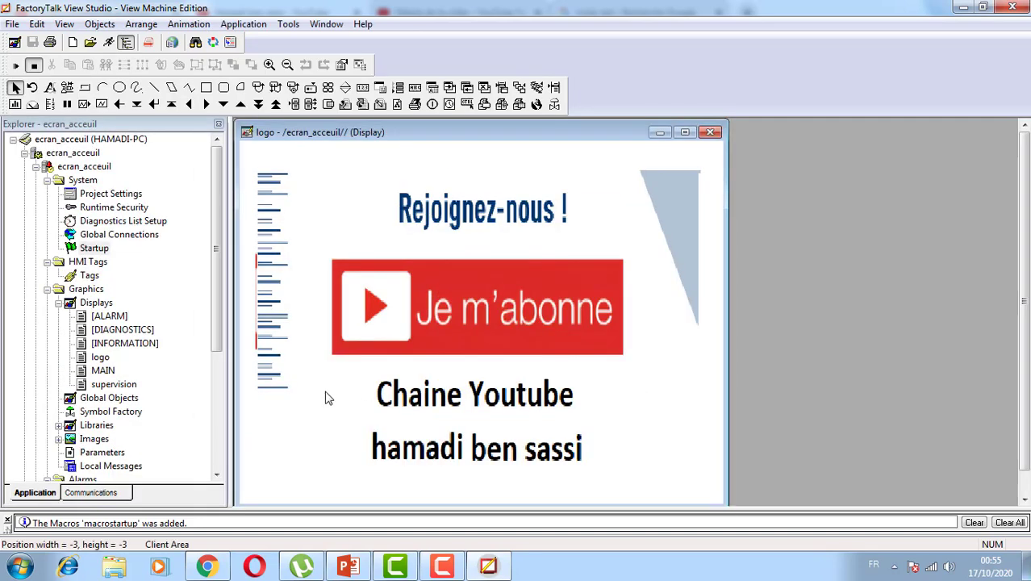
Open the macrostartup macro, review its tag and expression assignment, and close it
drag(218, 339, 215, 423)
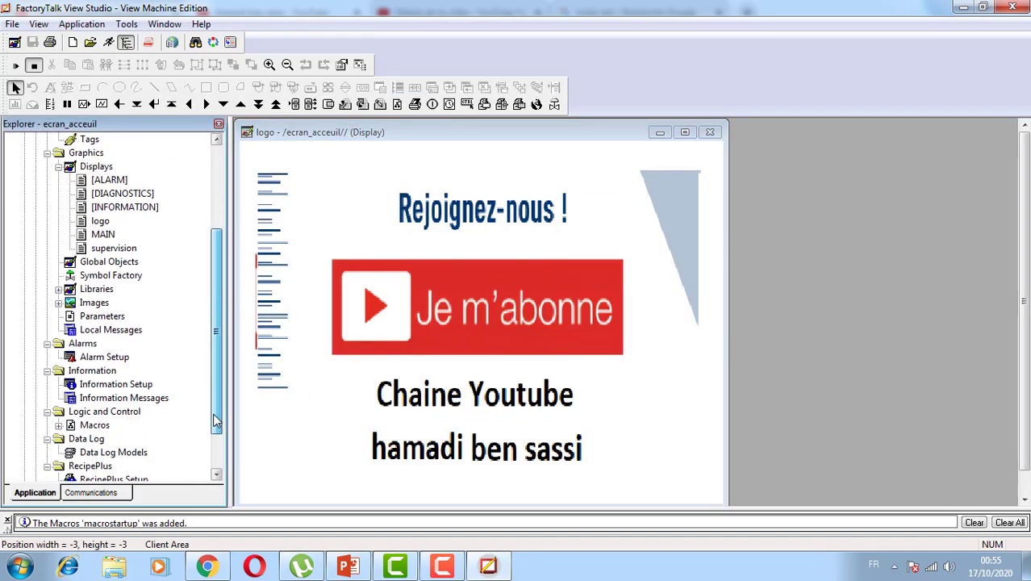
click(58, 425)
double_click(86, 451)
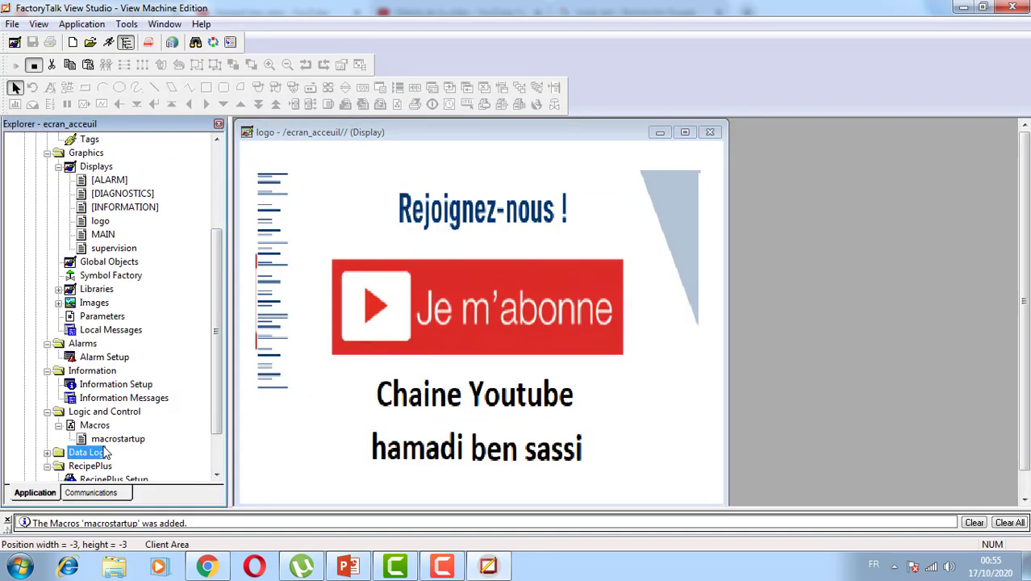
double_click(103, 438)
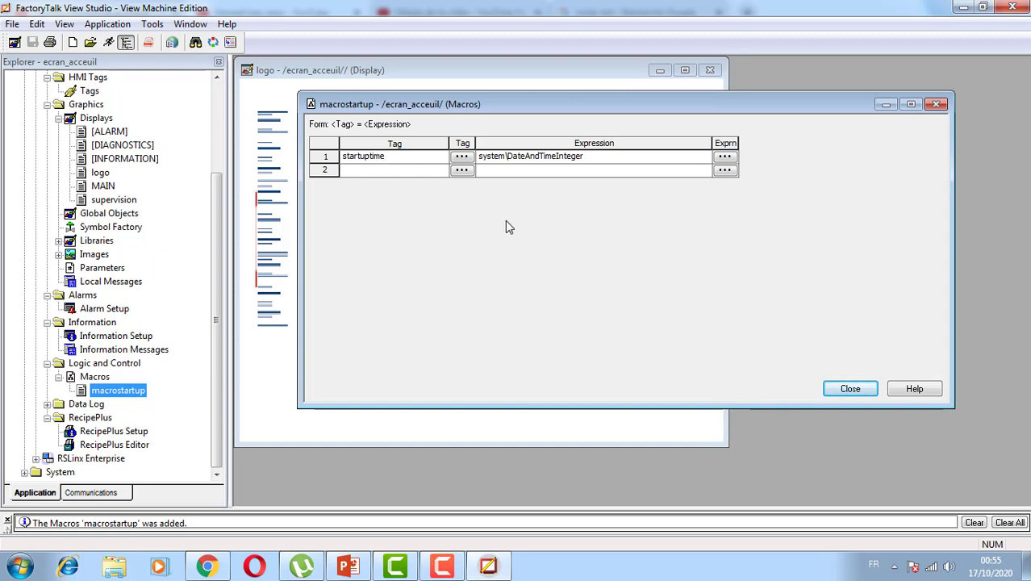
click(850, 390)
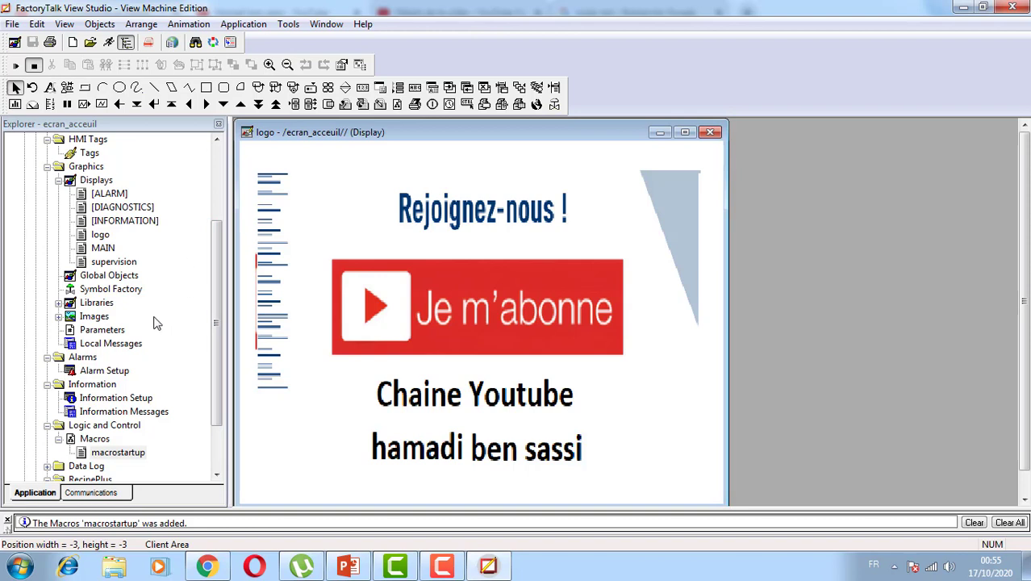
Assign the controldisplay tag to the Remote Display Number connection in the global connections and apply it
drag(217, 288, 217, 256)
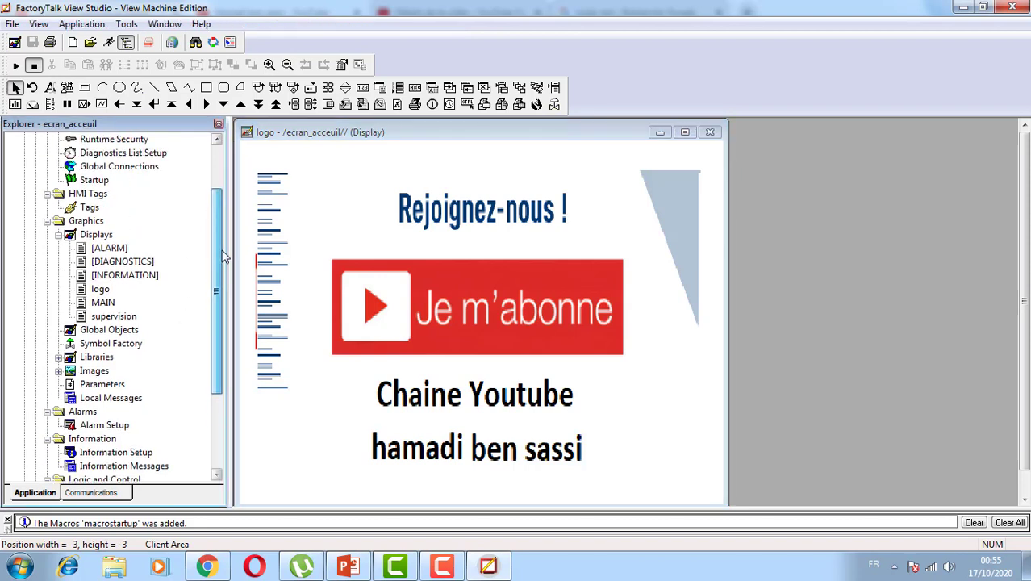
double_click(141, 167)
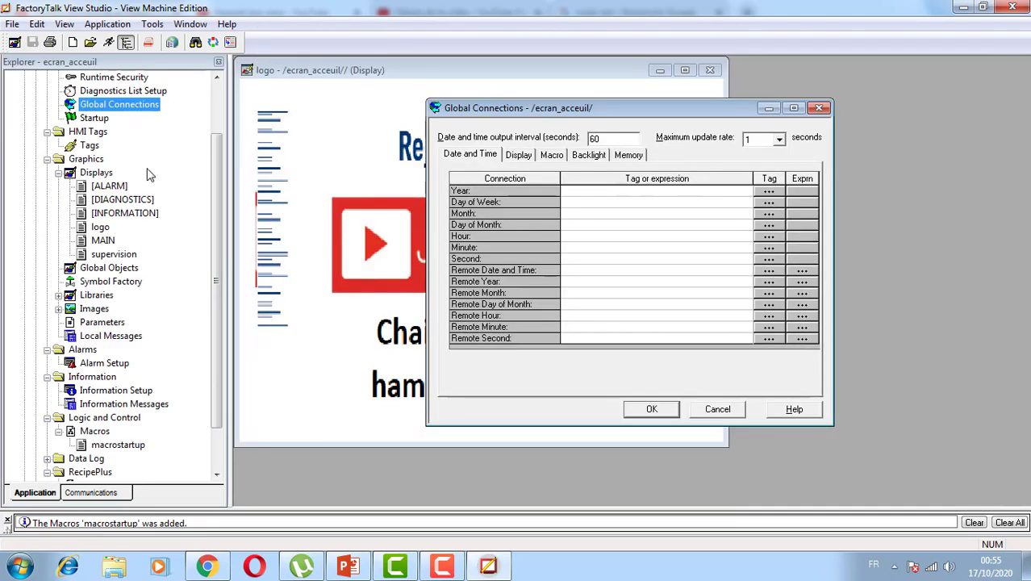
click(519, 156)
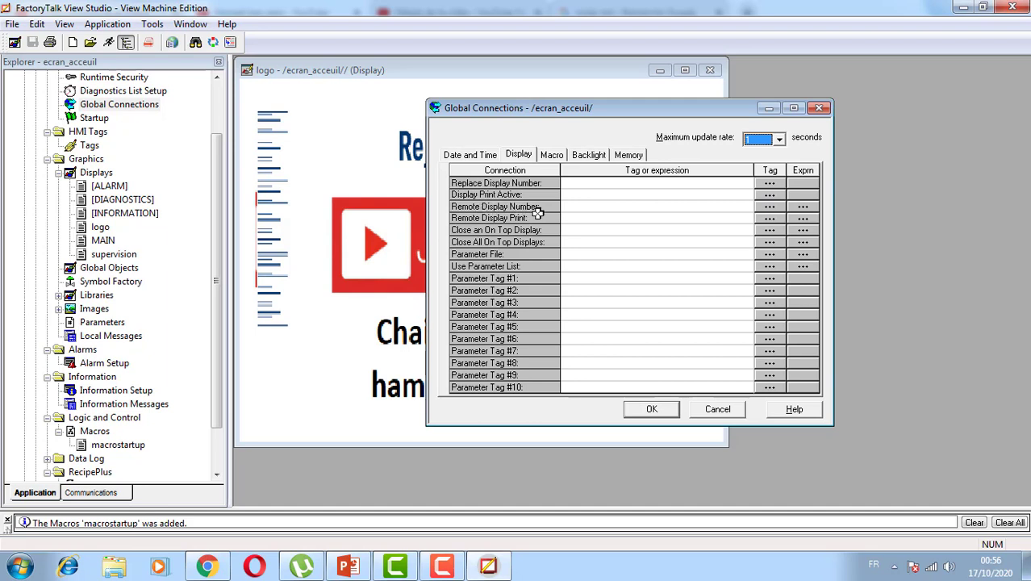
click(600, 212)
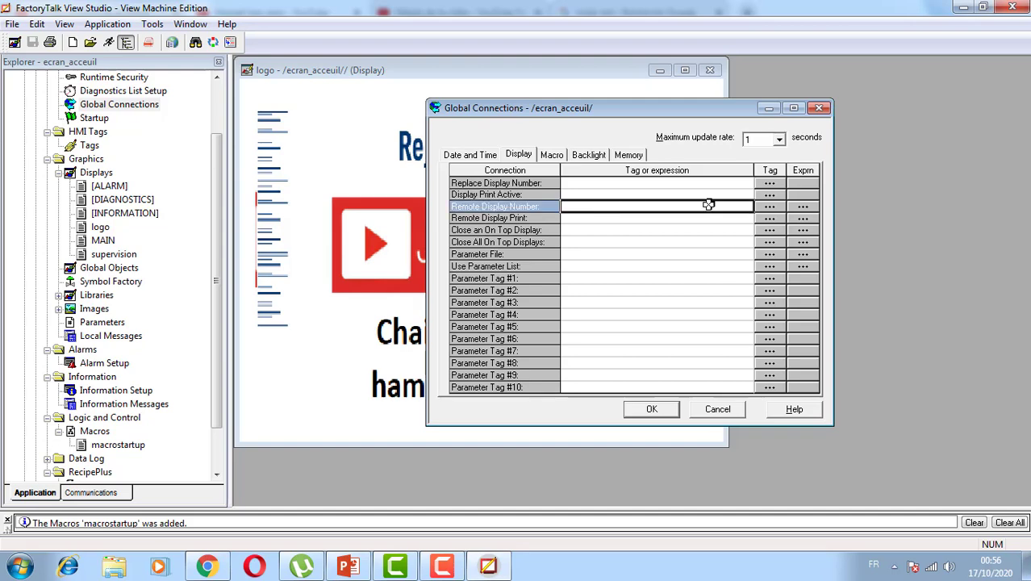
click(771, 207)
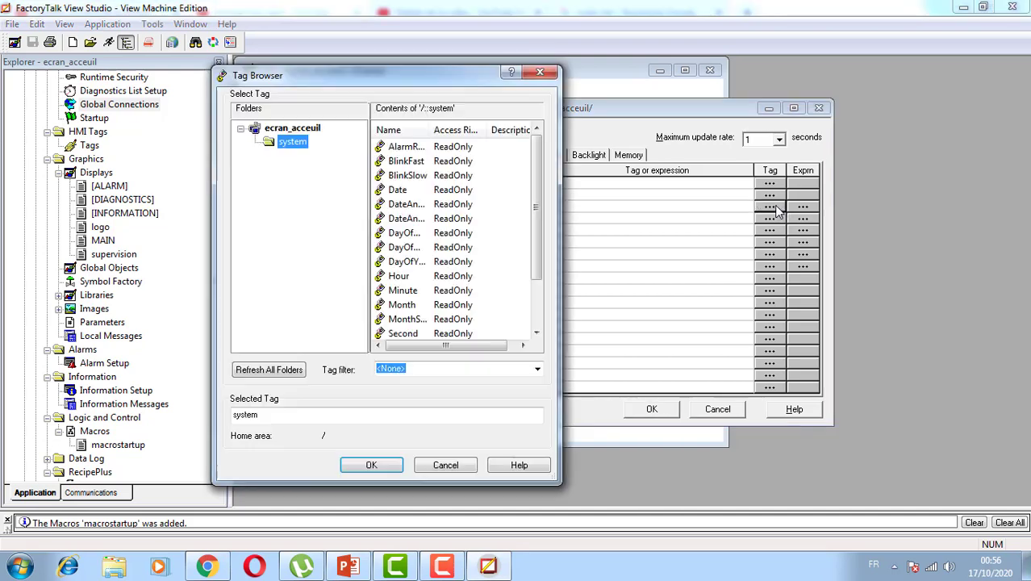
click(300, 129)
click(403, 147)
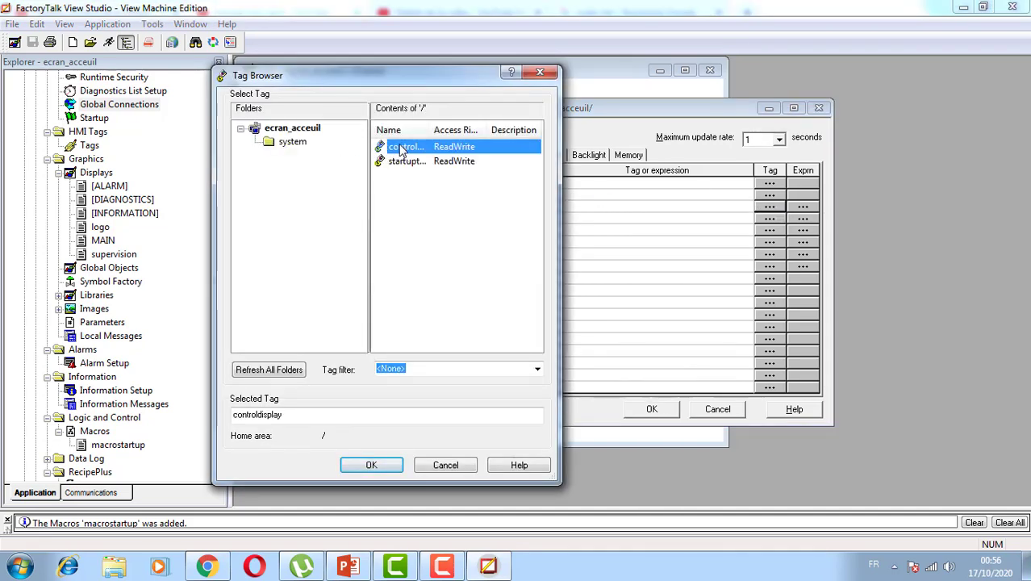
double_click(440, 150)
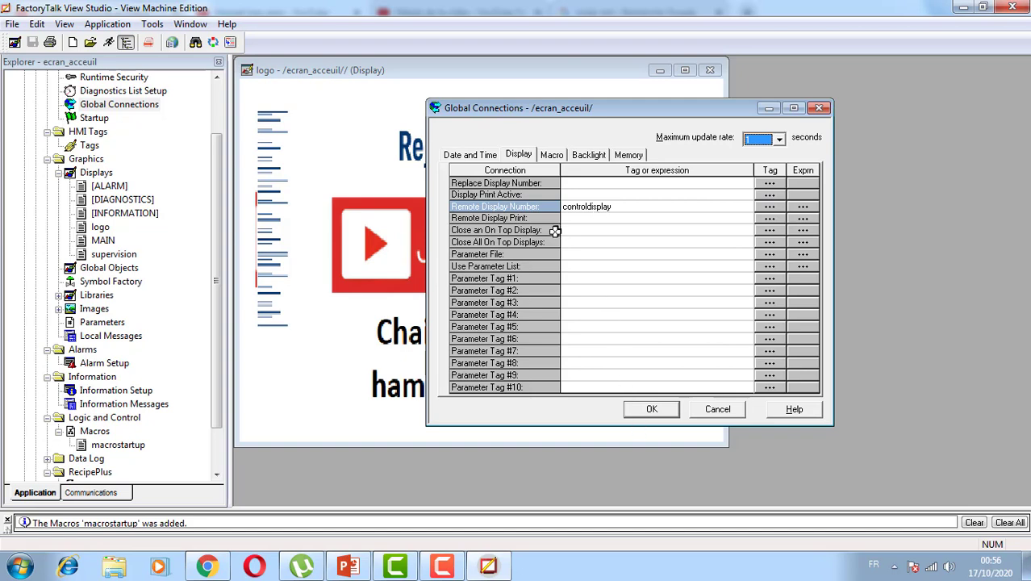
click(645, 410)
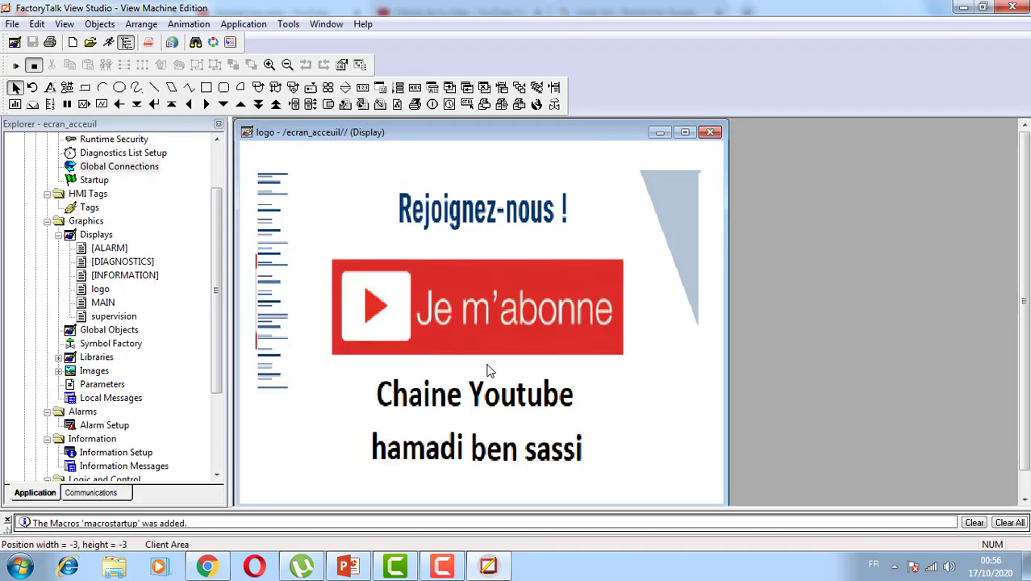
Confirm the logo display's settings with display number 1
right_click(272, 157)
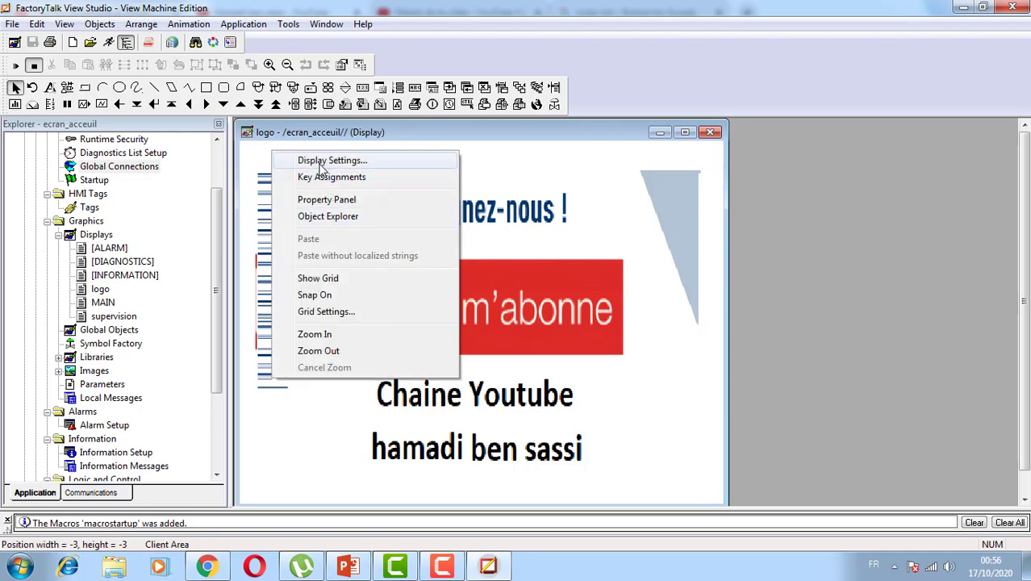
click(322, 161)
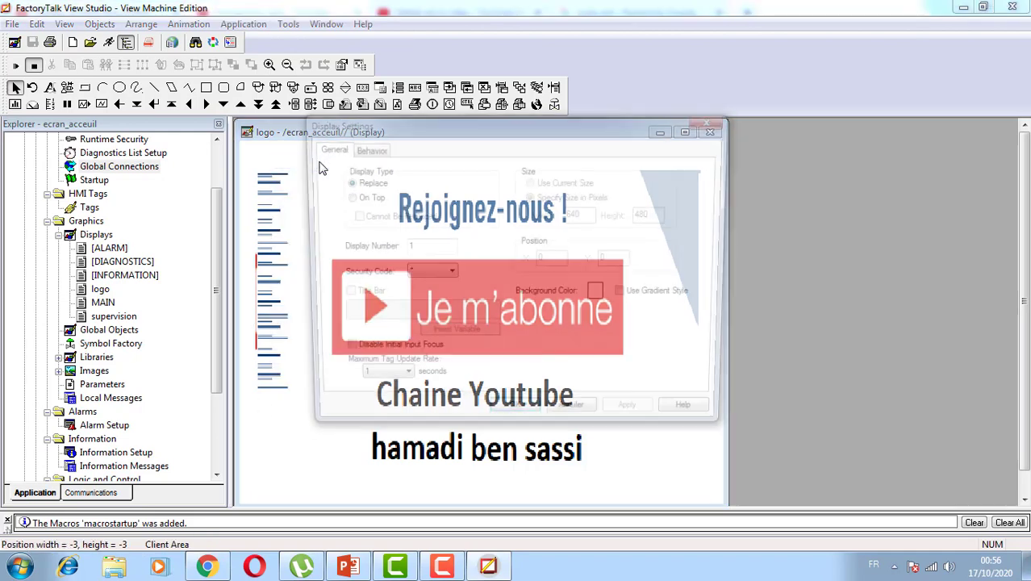
click(515, 419)
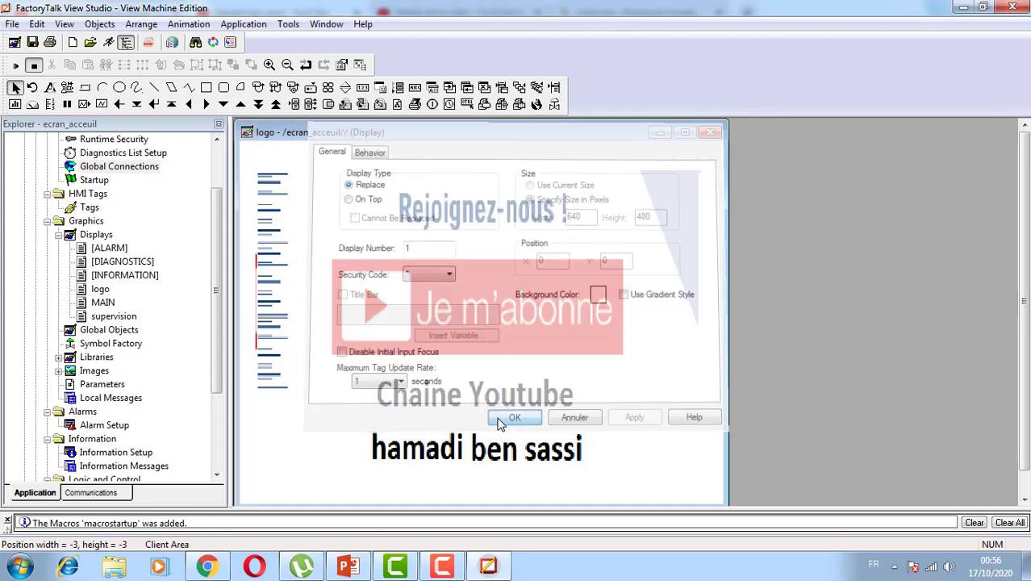
Set the display number of the MAIN display to 2 in its display settings
double_click(119, 300)
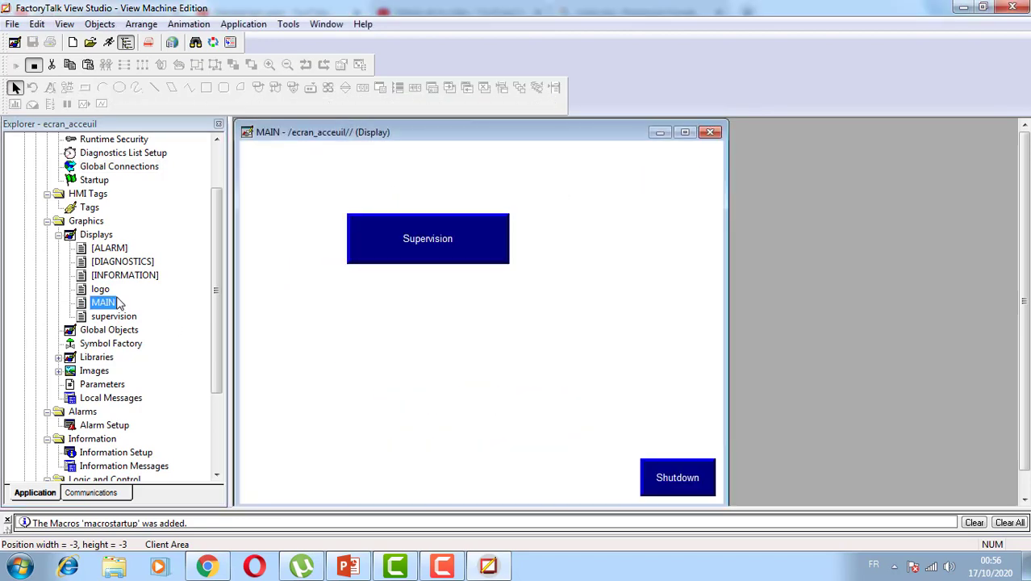
right_click(274, 157)
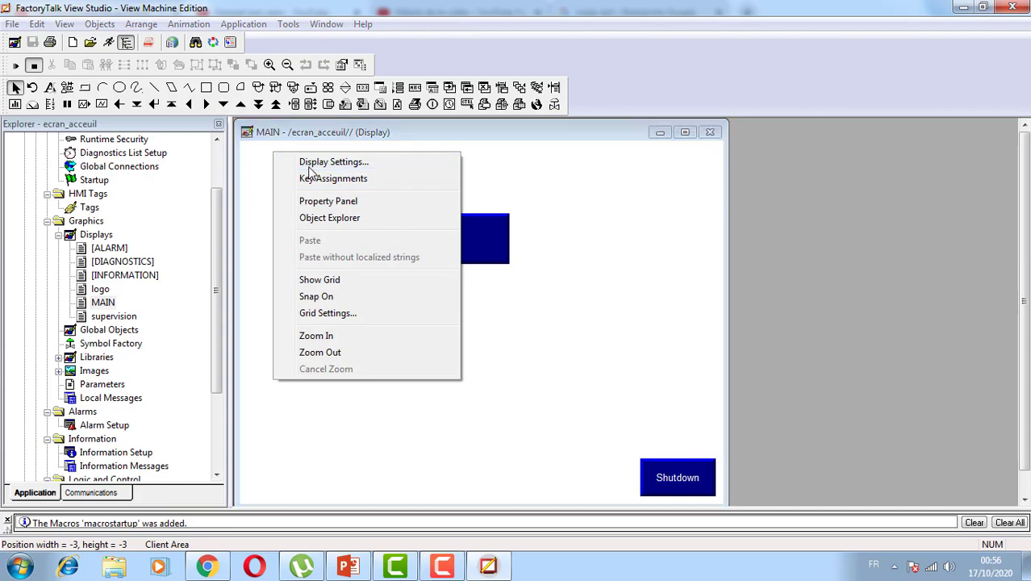
click(310, 162)
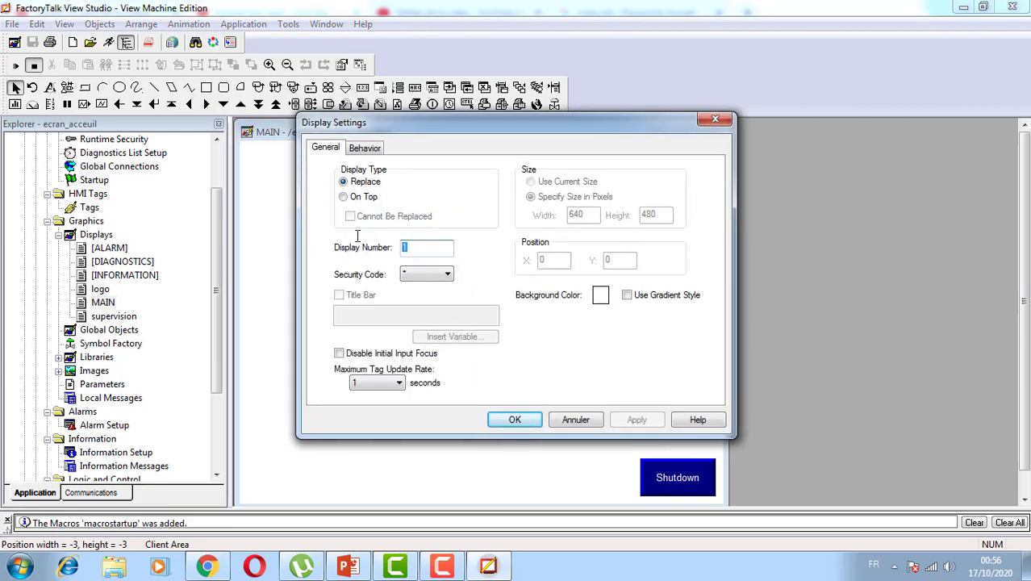
text(2)
click(513, 419)
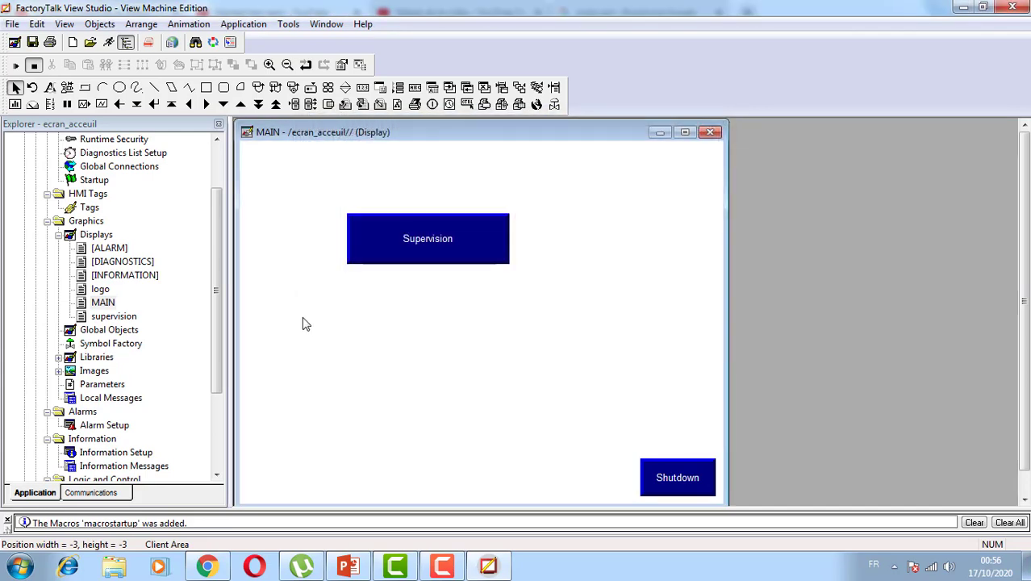
Set the display number of the supervision display to 3 in its display settings
double_click(113, 316)
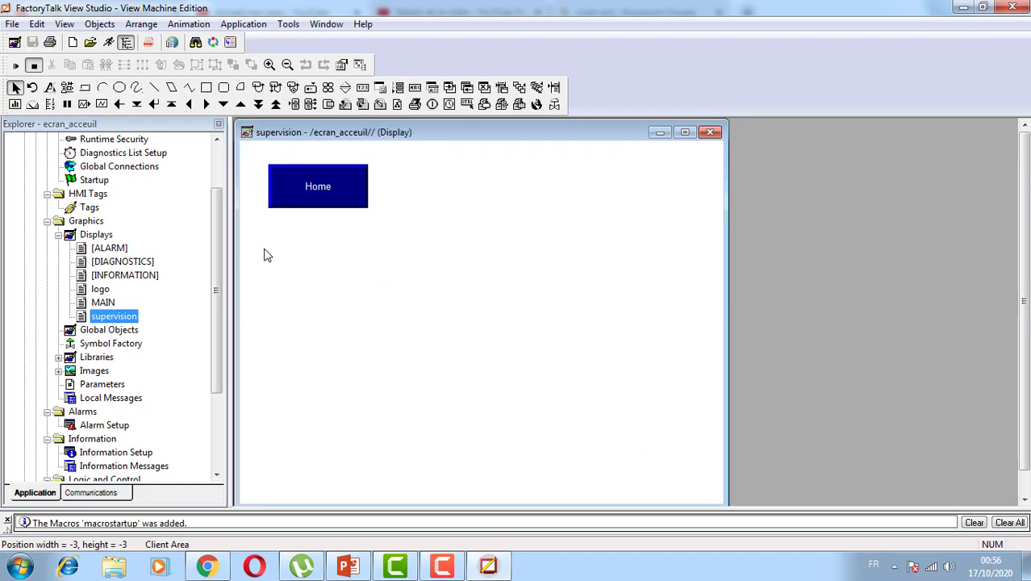
right_click(297, 258)
click(328, 271)
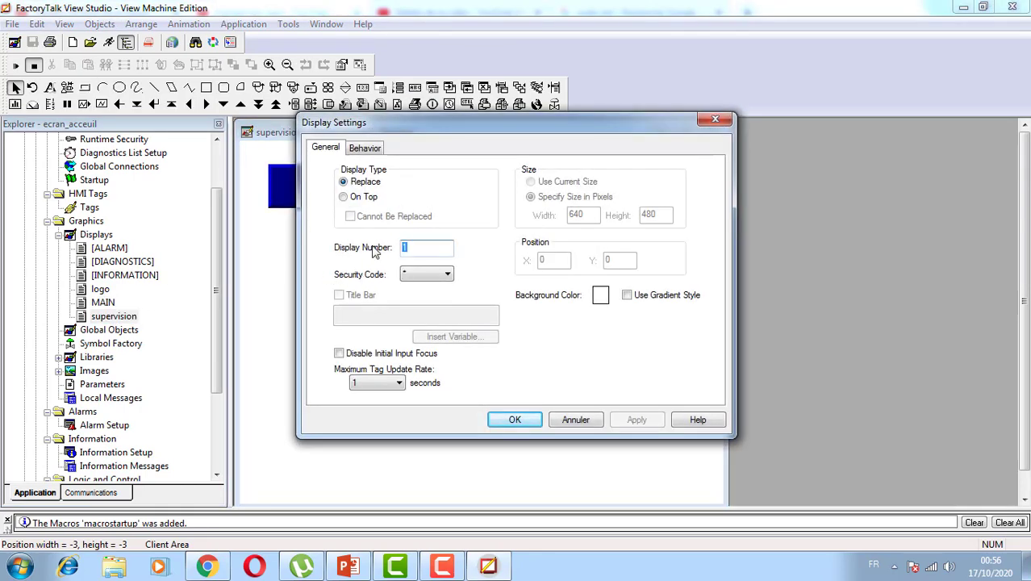
text(3)
click(515, 420)
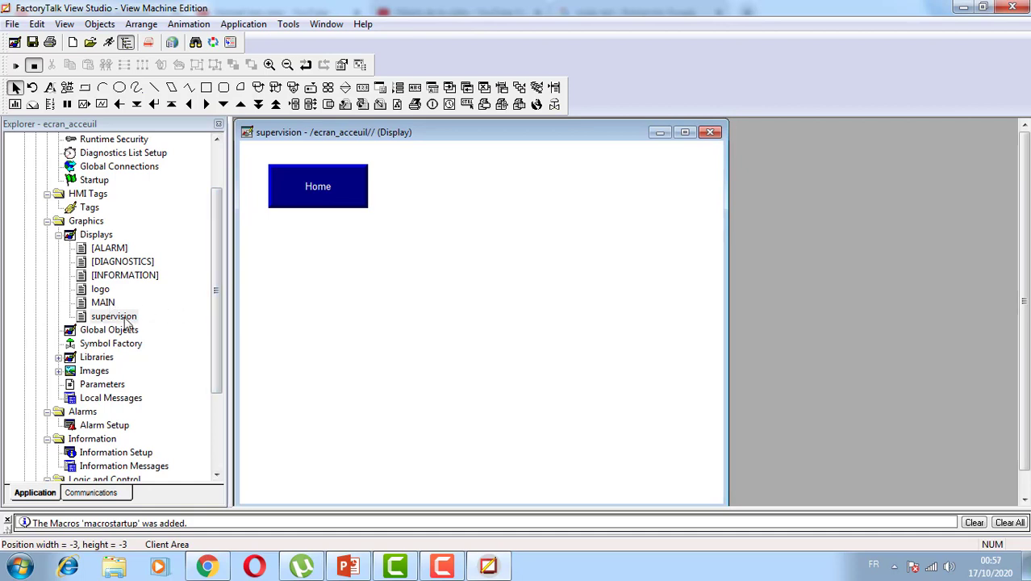
Begin an expression for the Remote Macro1 global connection with the system tag system\DateAndTimeInteger
double_click(121, 166)
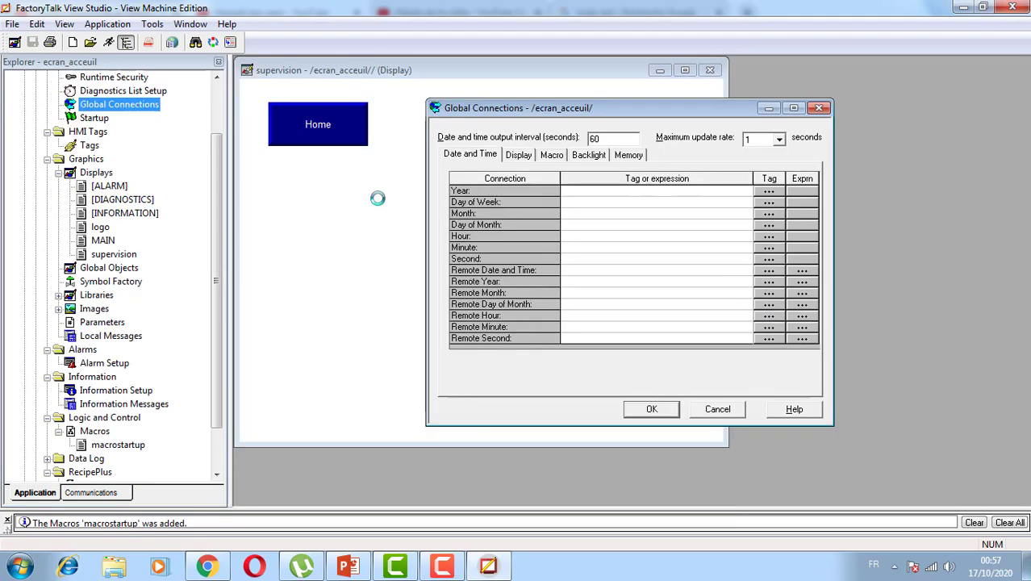
click(518, 156)
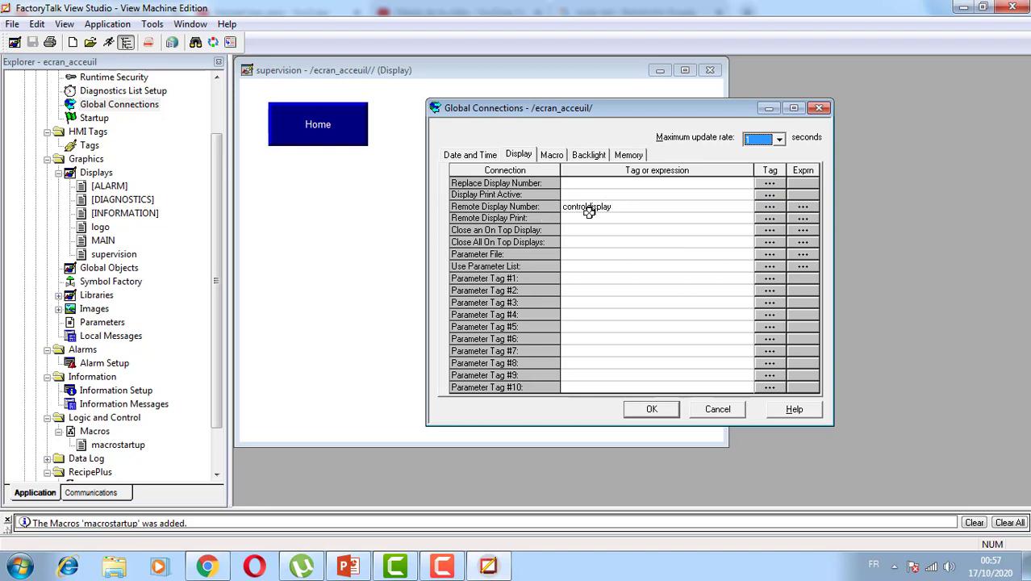
click(552, 157)
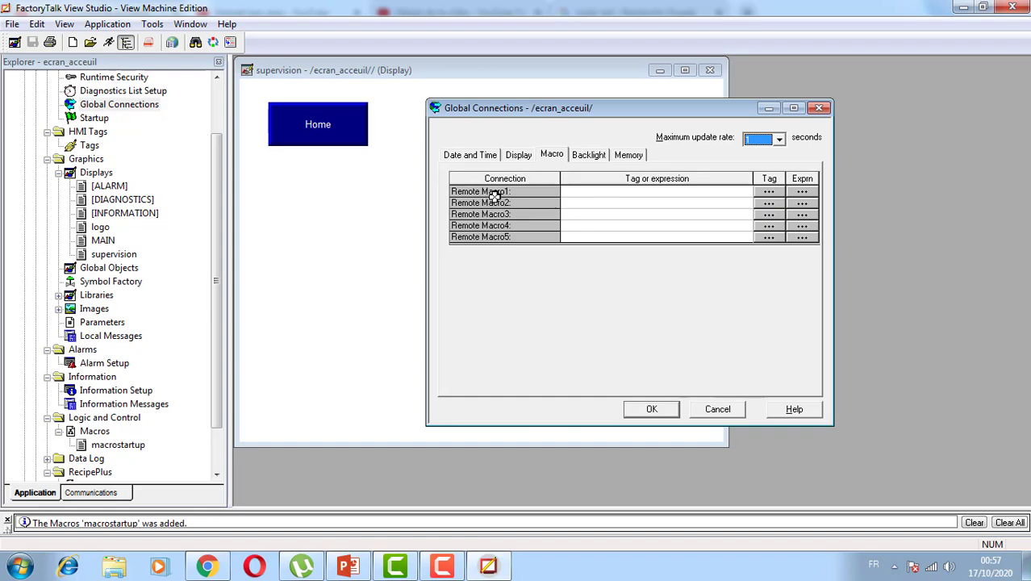
click(802, 192)
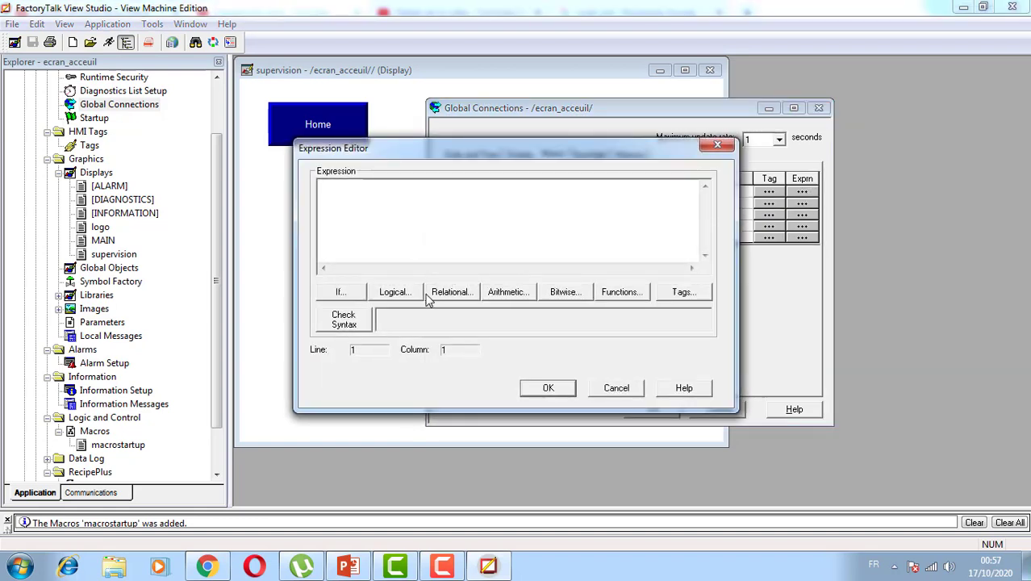
click(678, 299)
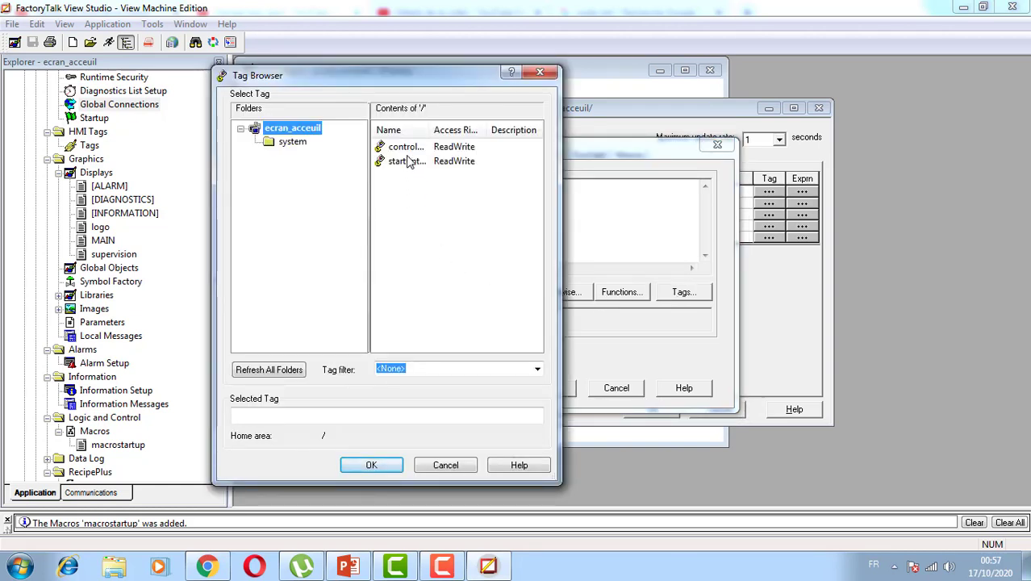
click(297, 143)
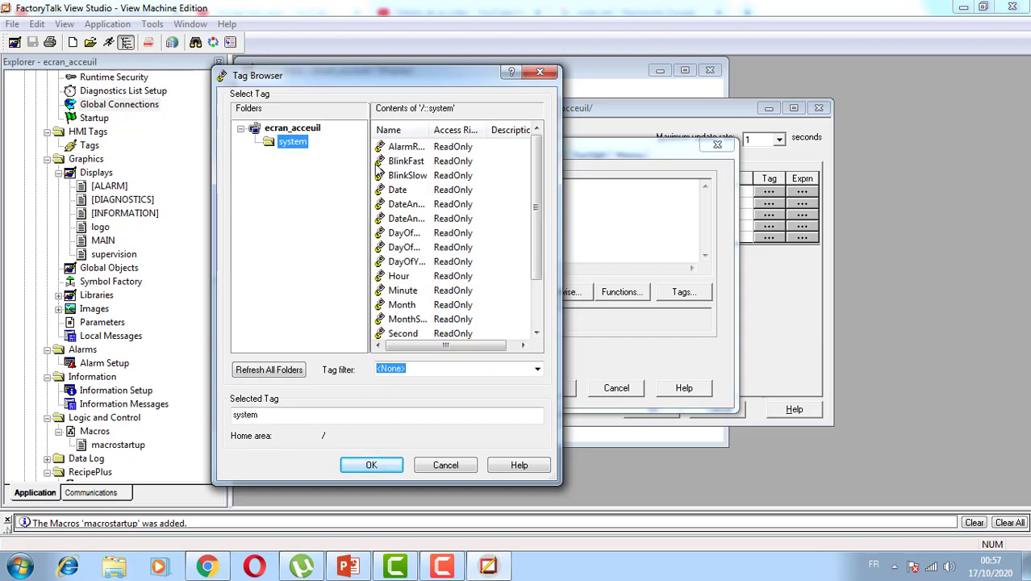
double_click(411, 205)
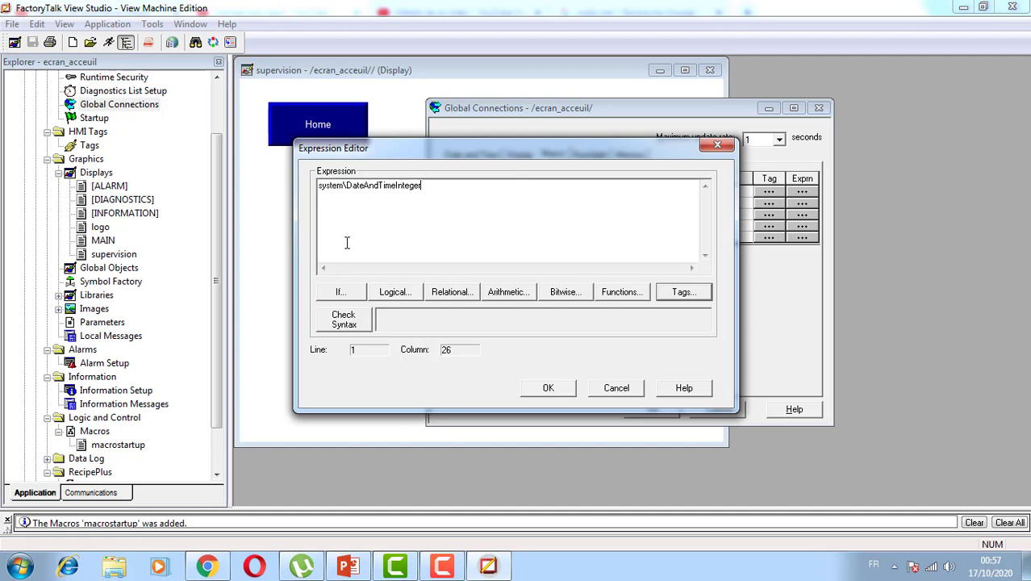
Complete the Remote Macro1 expression with the comparison >= startuptime+5 and accept it
click(442, 296)
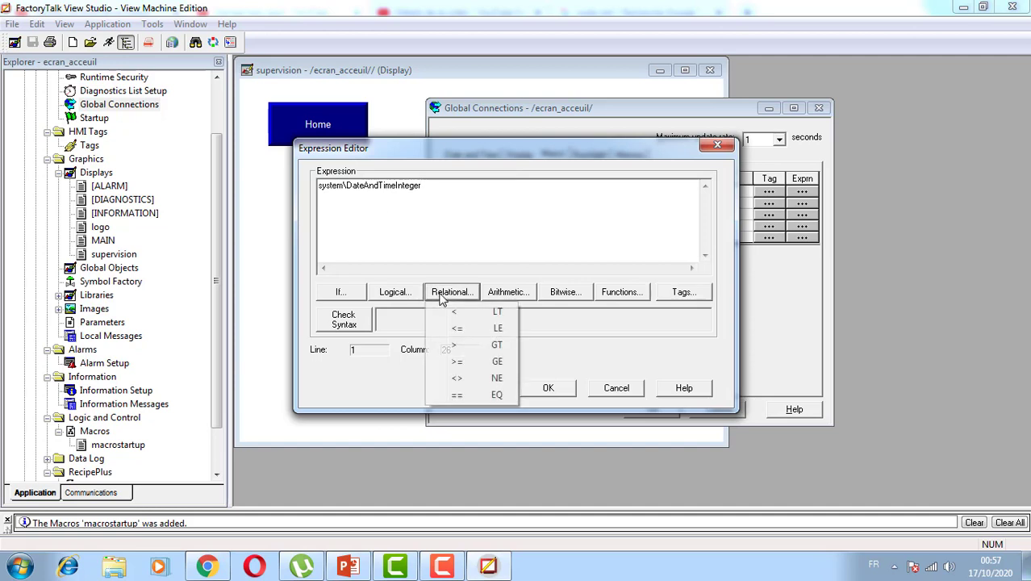
click(459, 361)
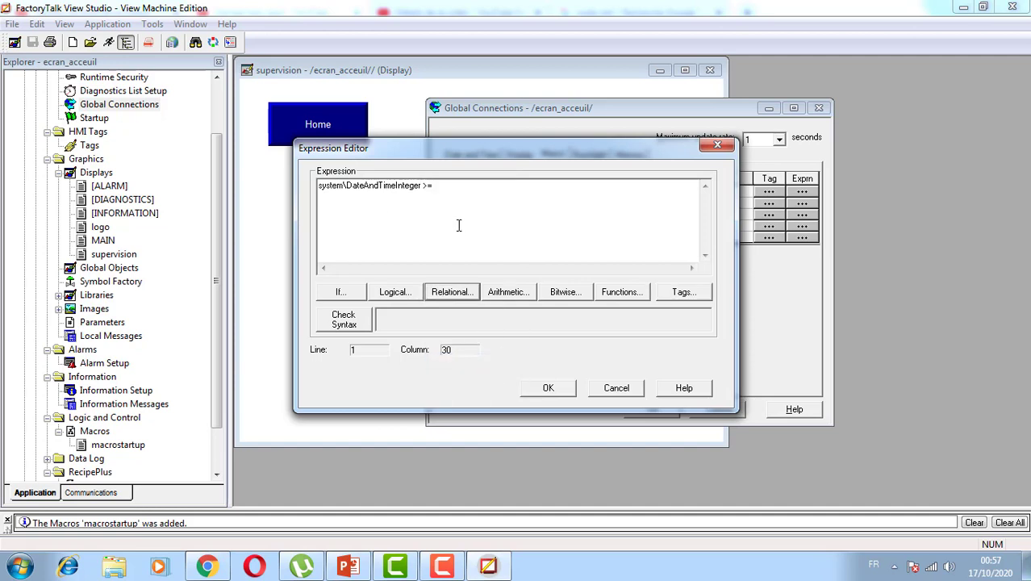
click(684, 292)
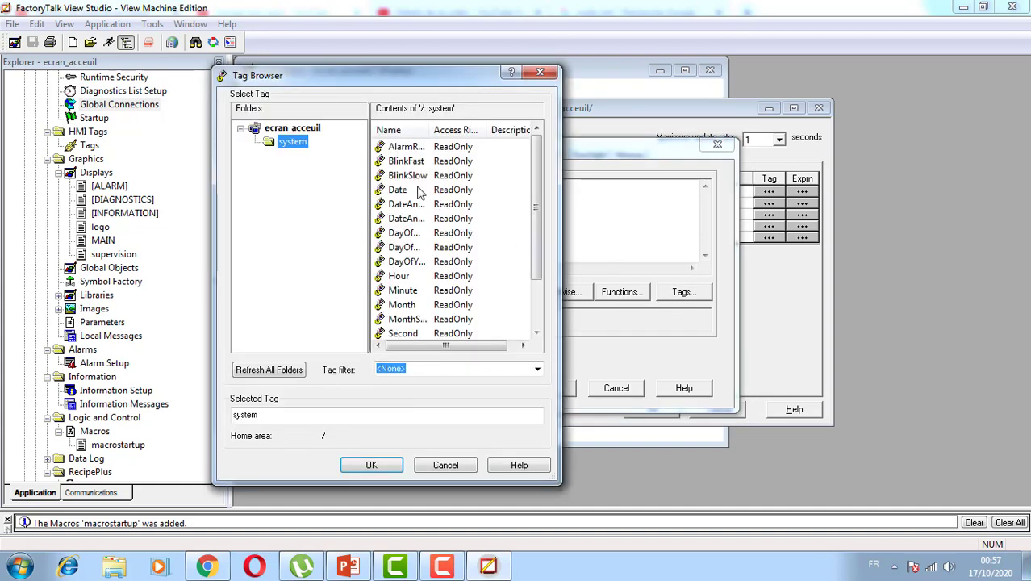
click(303, 130)
double_click(396, 158)
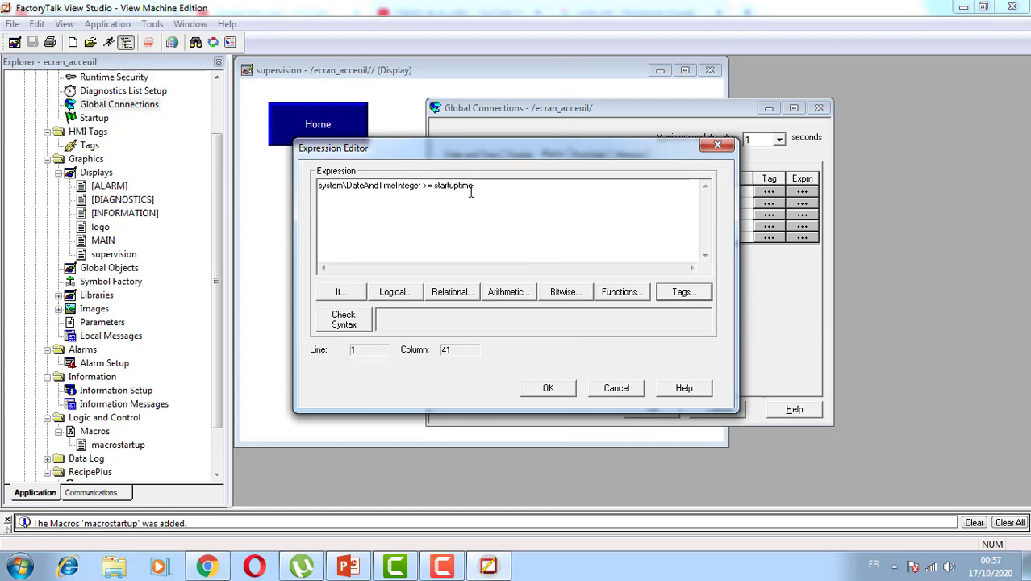
text(+5)
click(548, 388)
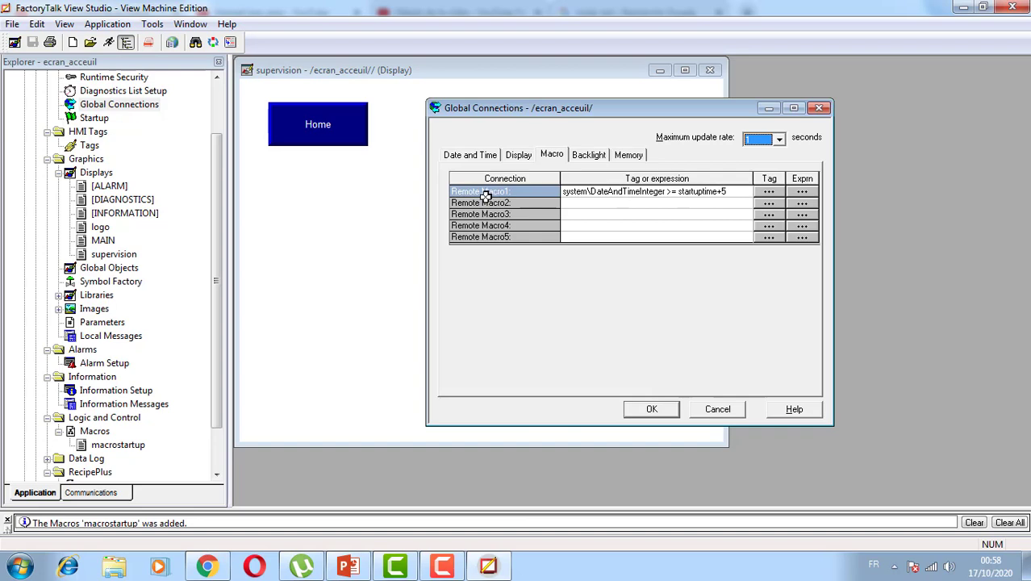
Accept the global connections settings and create a new macro that assigns 2 to the controldisplay tag
click(650, 410)
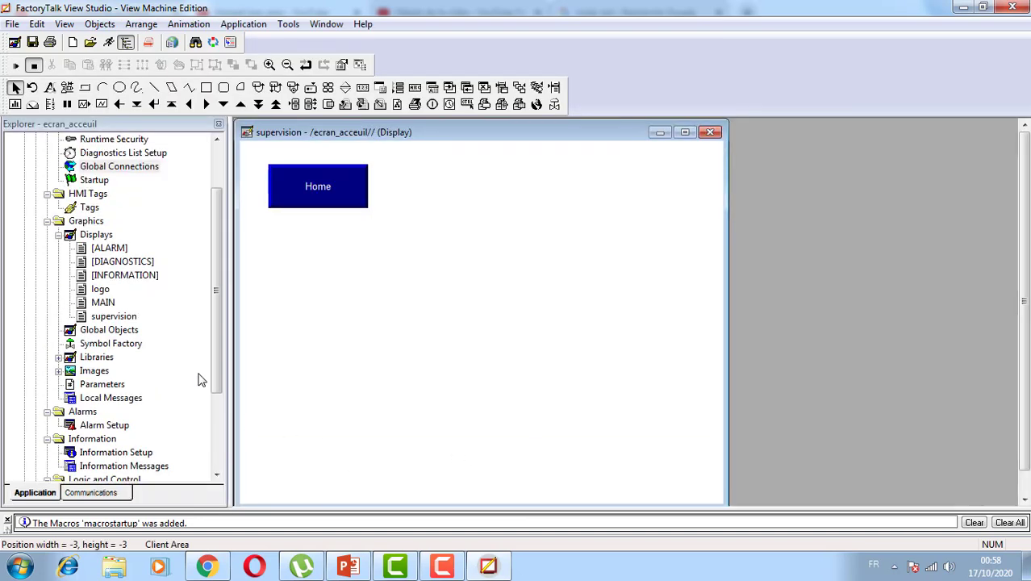
scroll(219, 389, down, 1)
drag(220, 389, 214, 421)
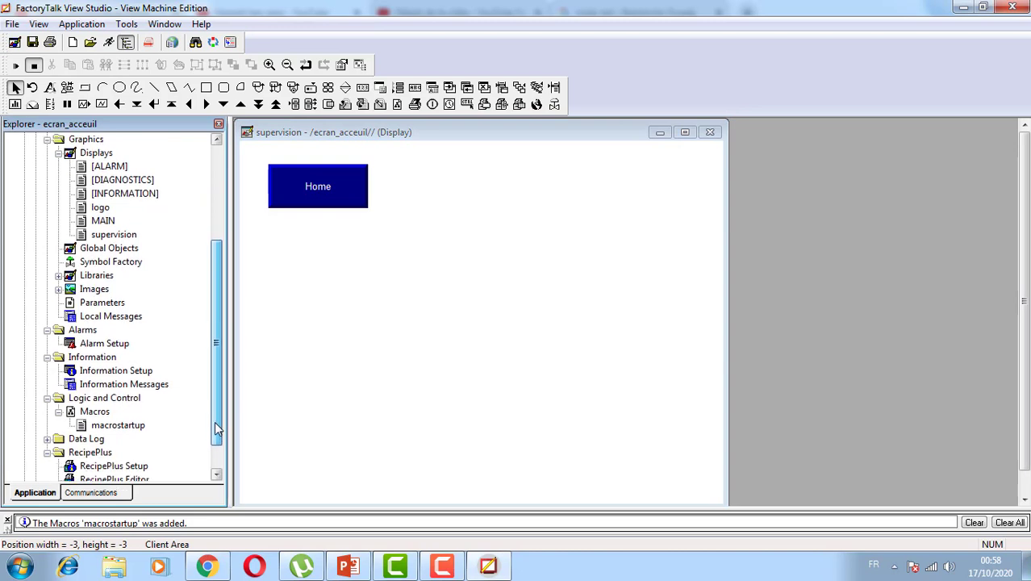
right_click(97, 415)
click(129, 421)
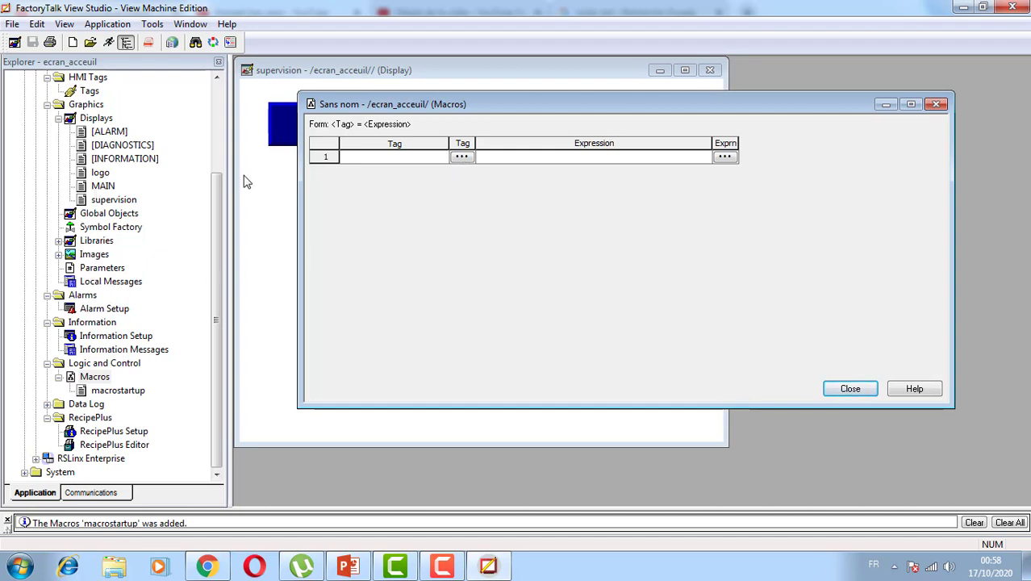
click(462, 156)
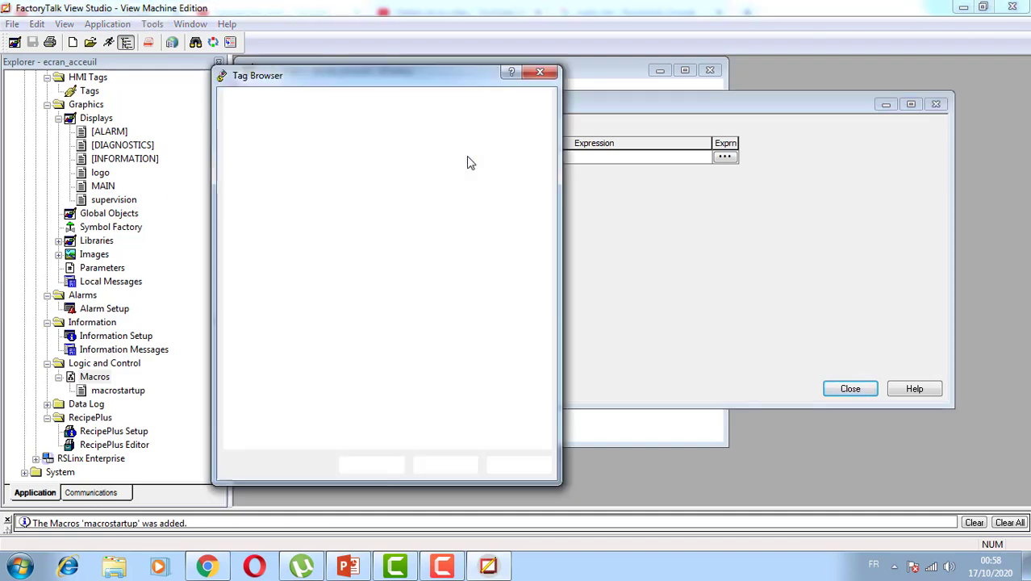
double_click(413, 148)
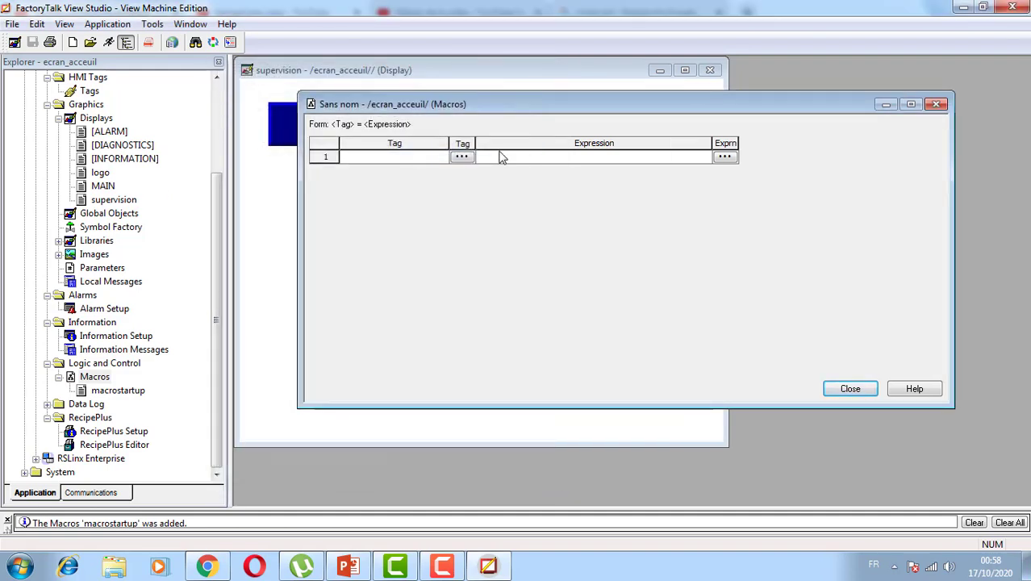
click(518, 156)
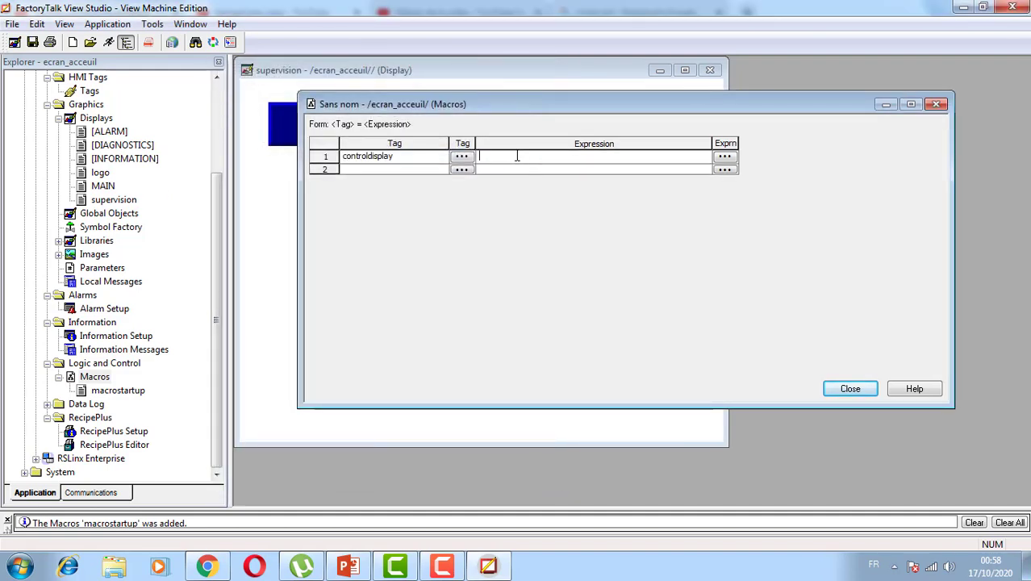
text(2)
Close the new macro and save it under the component name Macro1
click(843, 388)
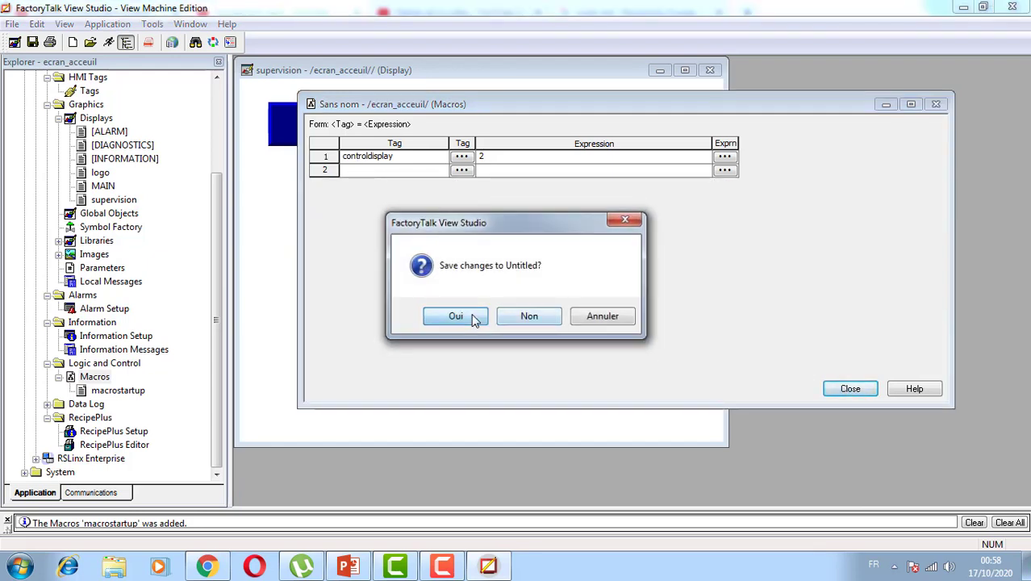
click(472, 315)
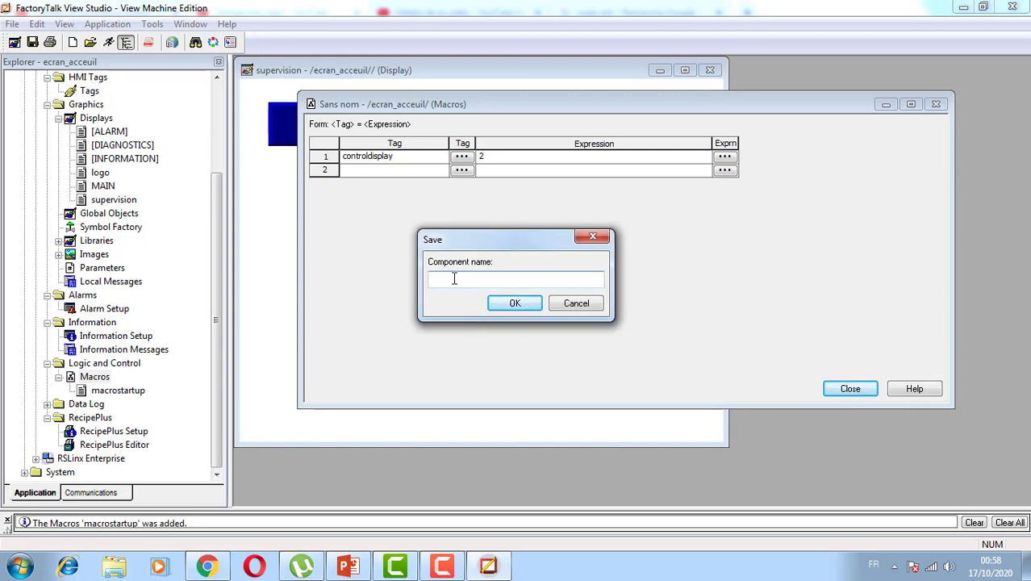
text(Macro1)
click(512, 305)
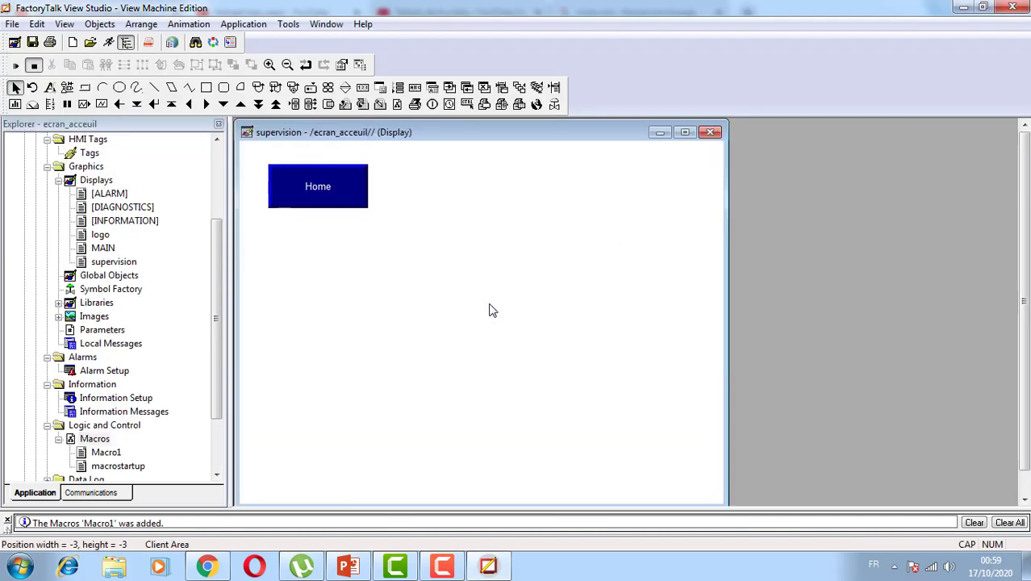
Review the Remote Macro1 expression in the global connections, the Macro1 assignment and the MAIN display entry
drag(217, 229, 217, 200)
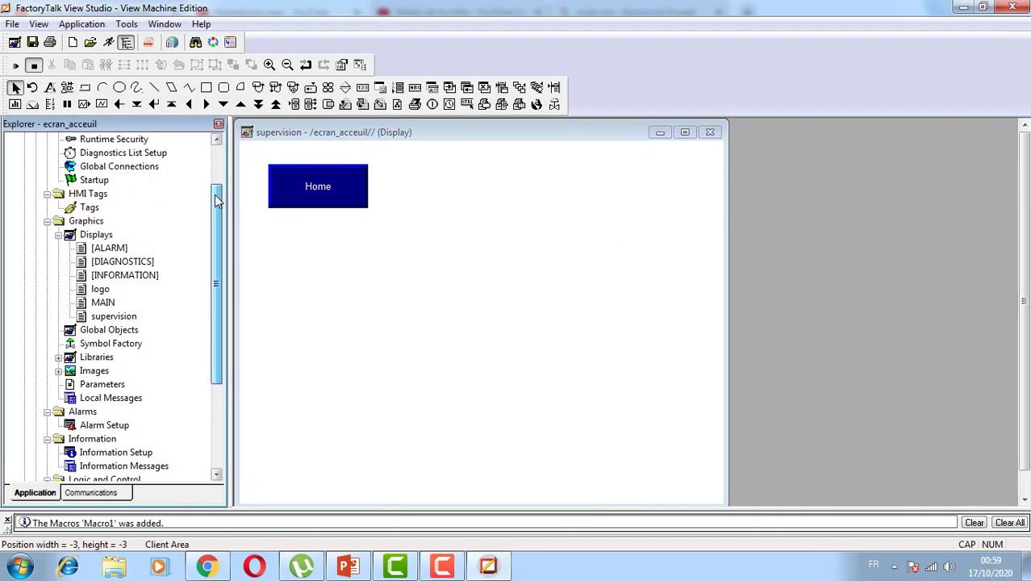
double_click(146, 167)
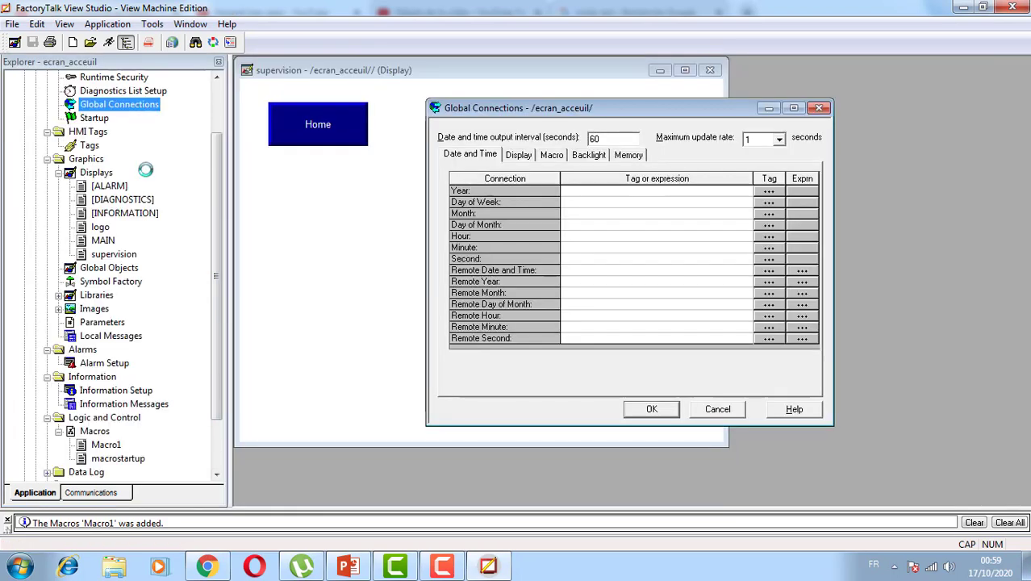
click(553, 156)
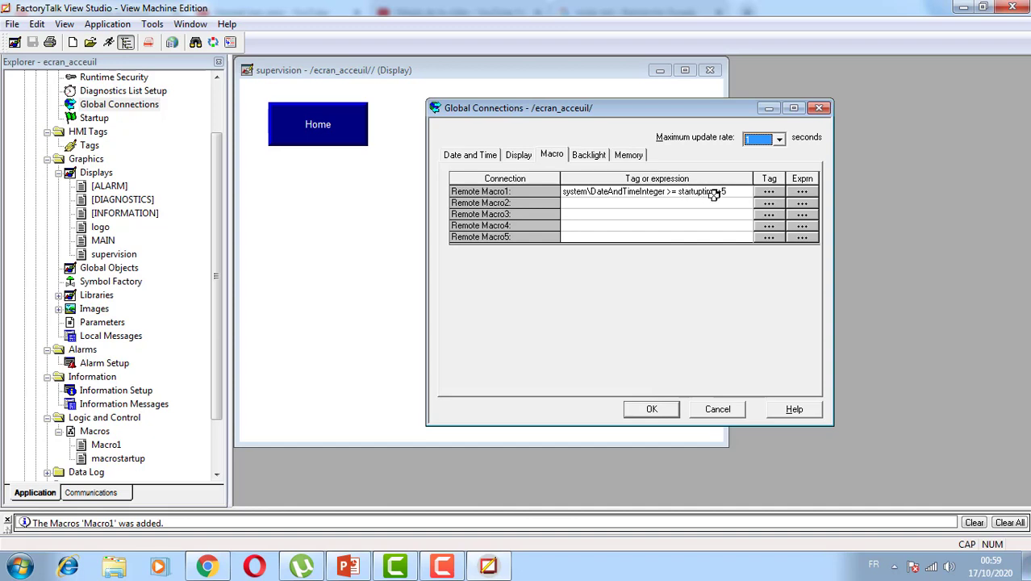
click(652, 409)
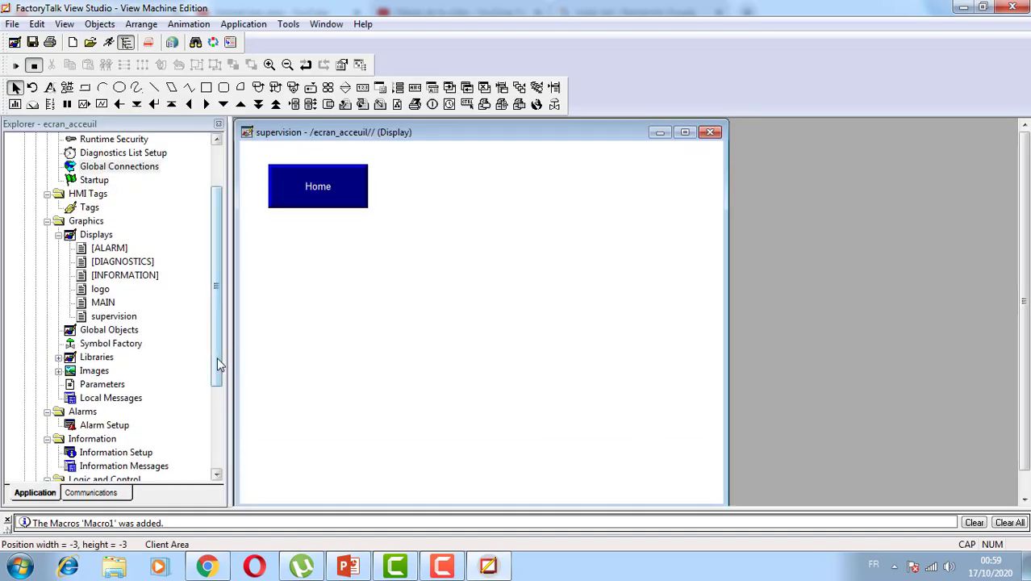
drag(218, 357, 221, 403)
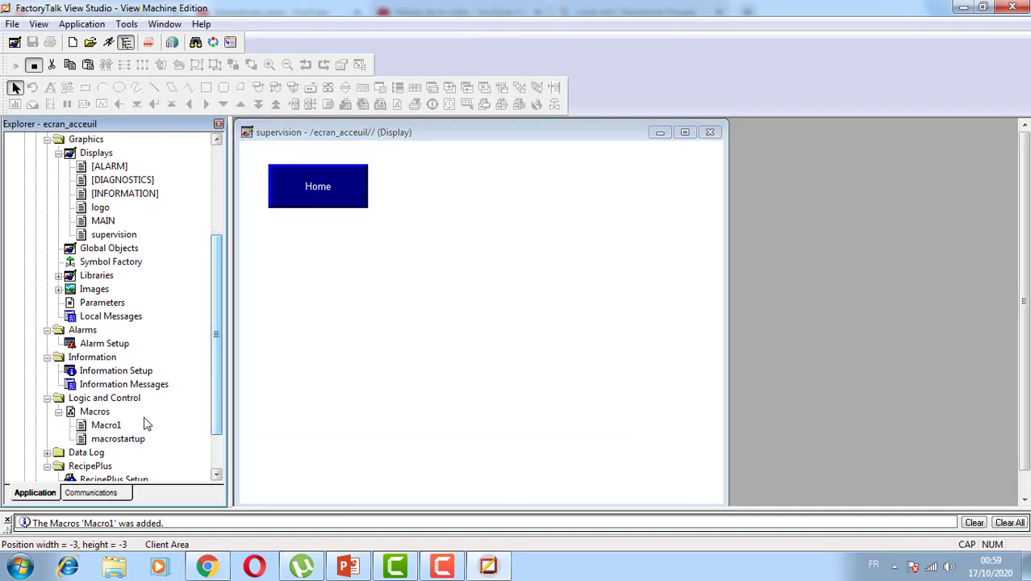
double_click(104, 425)
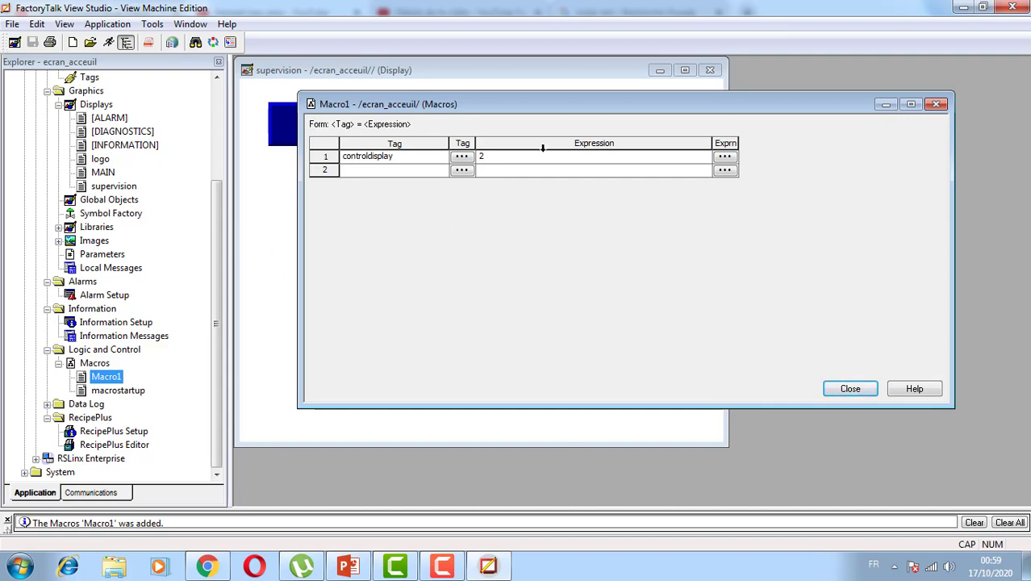
click(855, 388)
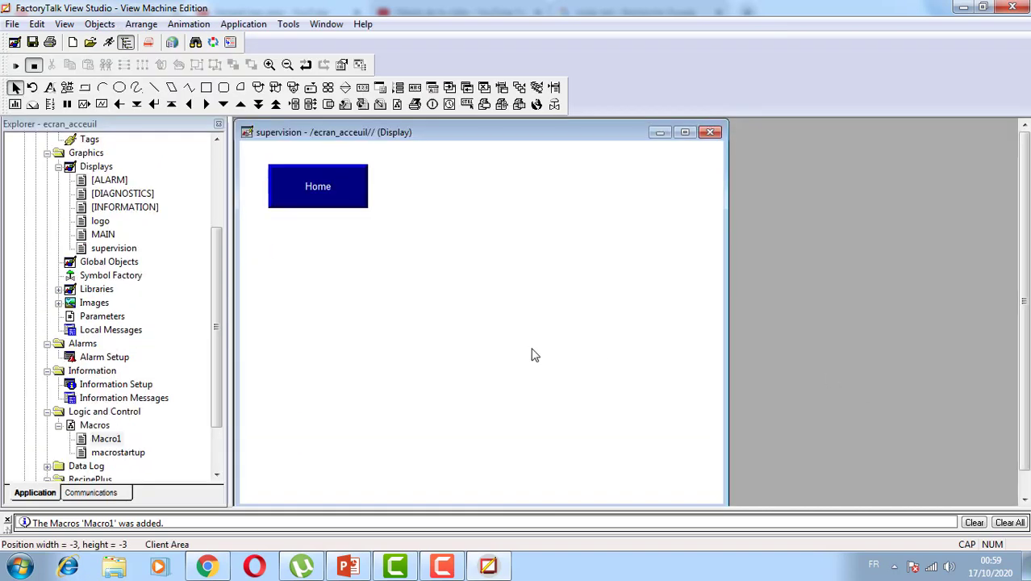
click(130, 234)
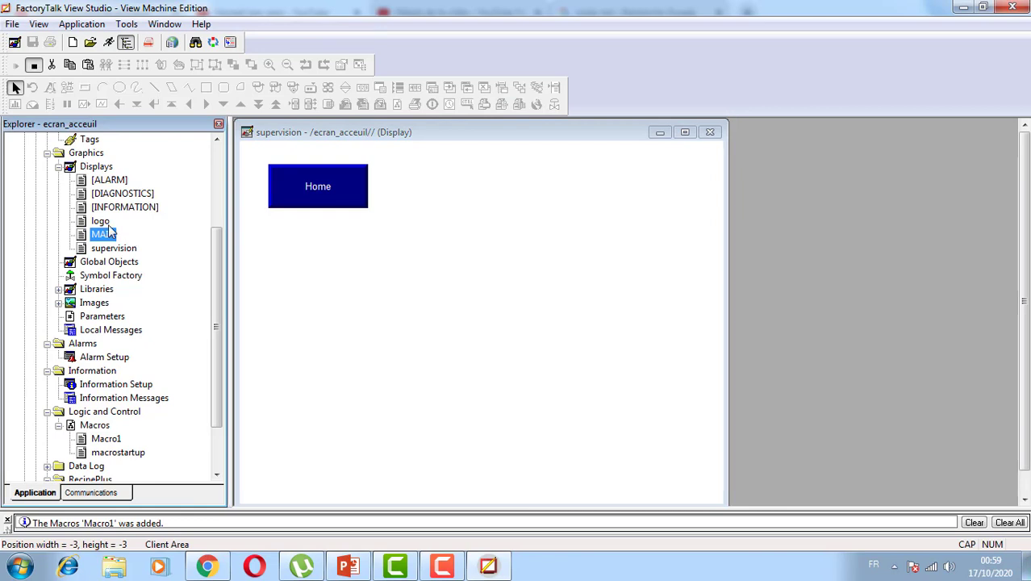
click(110, 232)
Create another macro that assigns 0 to the controldisplay tag
drag(217, 300, 193, 363)
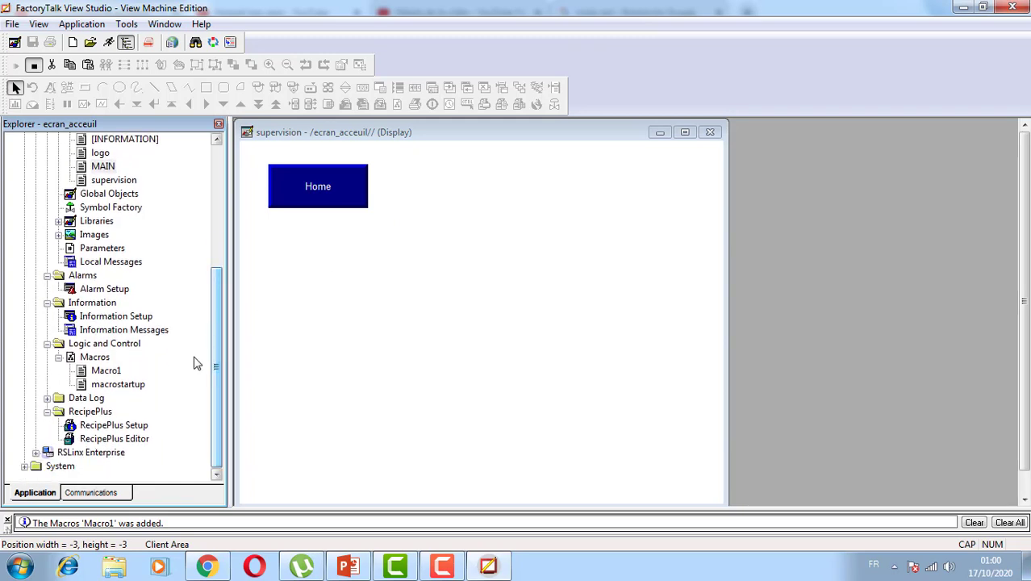
right_click(95, 356)
click(138, 369)
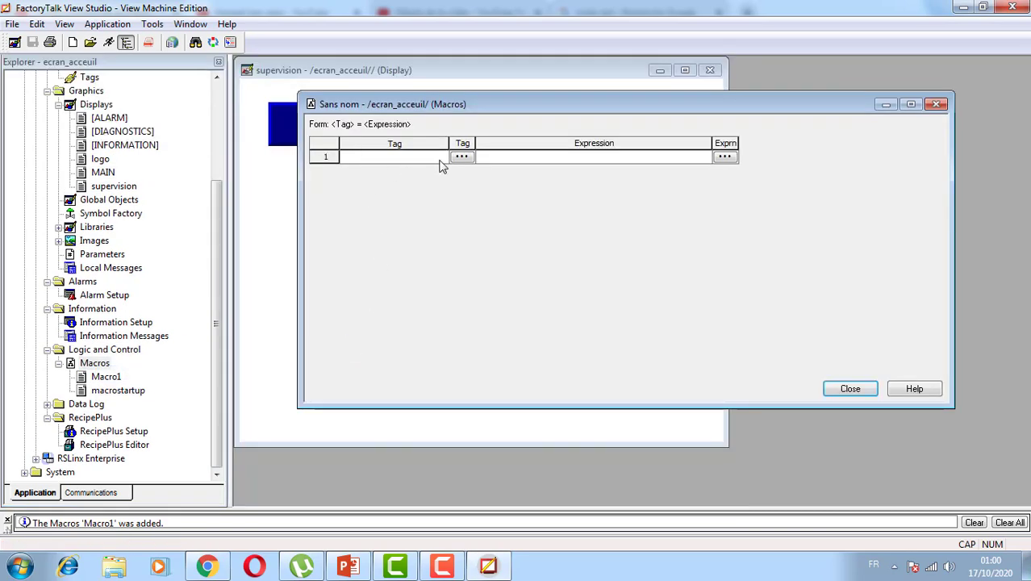
click(463, 159)
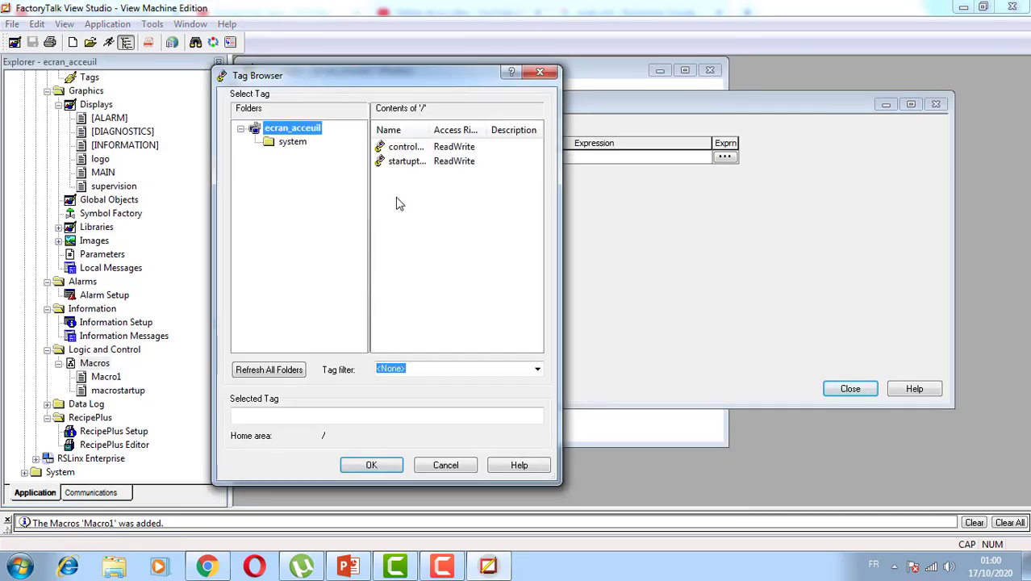
double_click(408, 150)
click(534, 157)
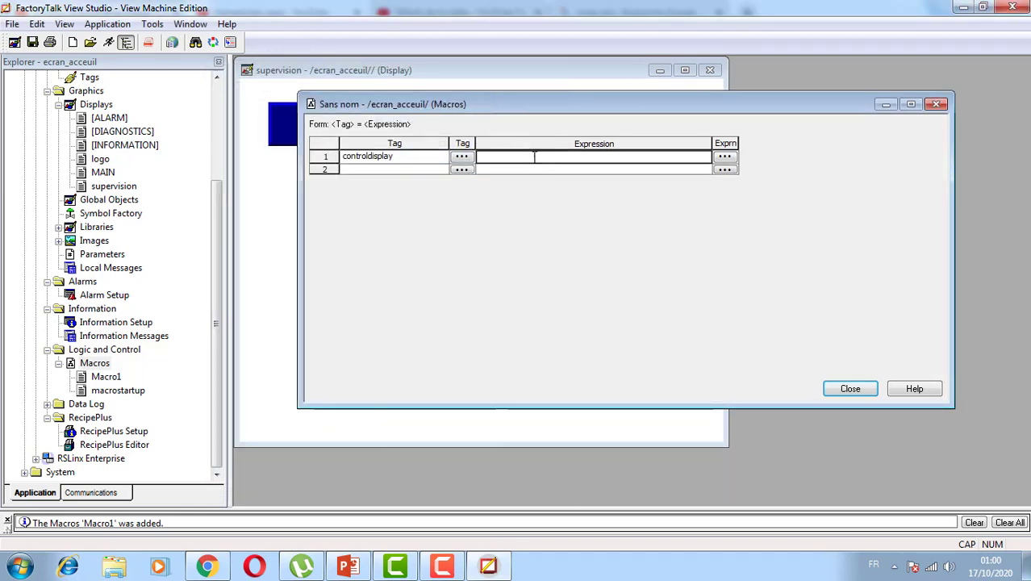
text(0)
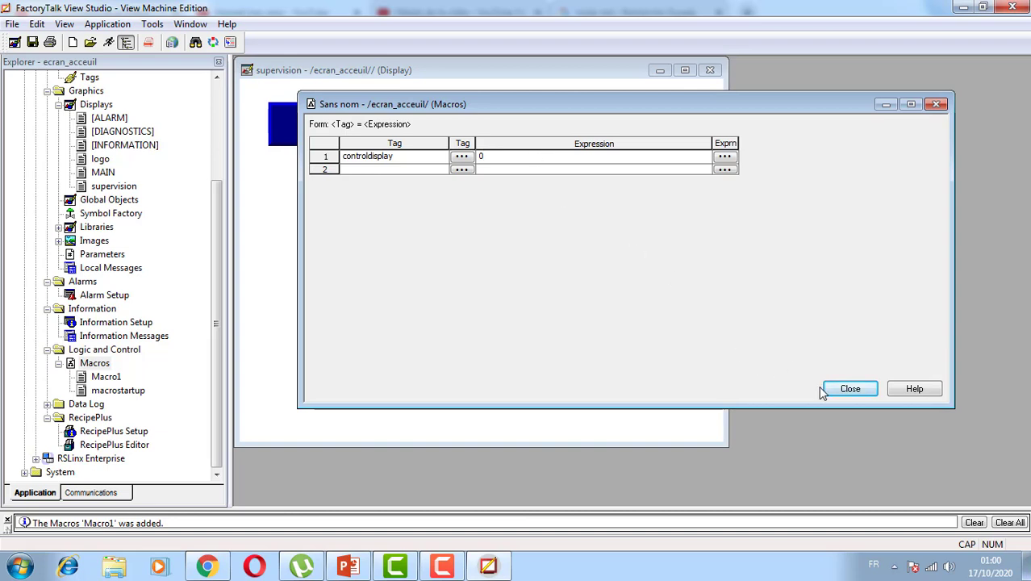
Close the new macro and save it under the component name Macrofin
click(850, 389)
click(453, 314)
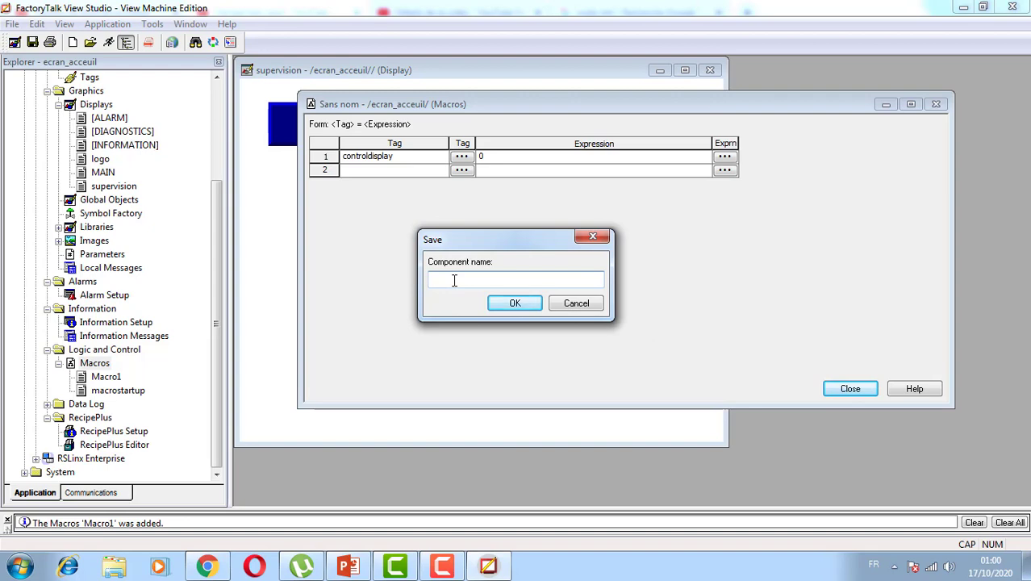
text(Macrofin)
click(501, 308)
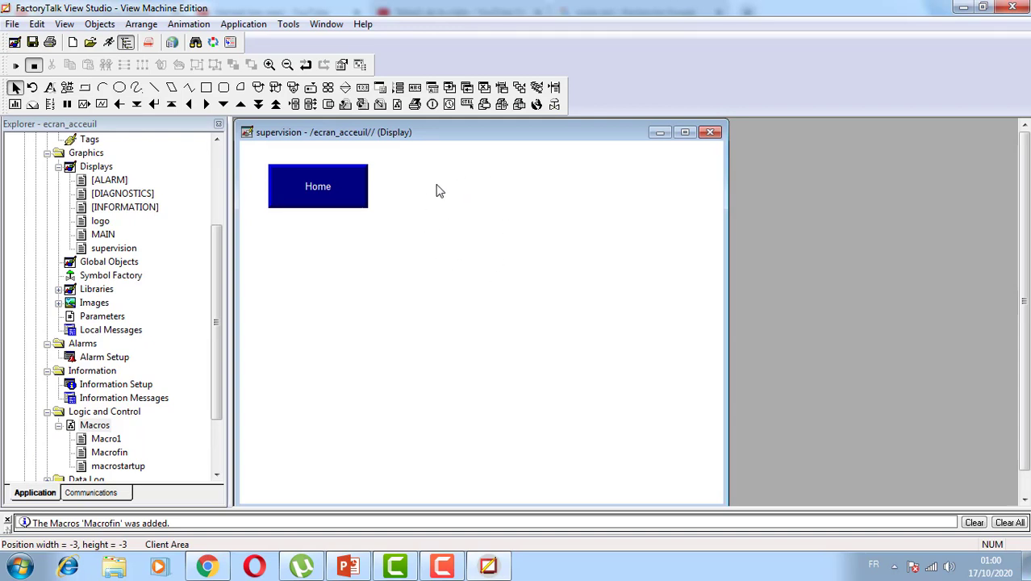
Assign Macrofin as the startup macro in the MAIN display's behavior settings and apply the change
double_click(110, 236)
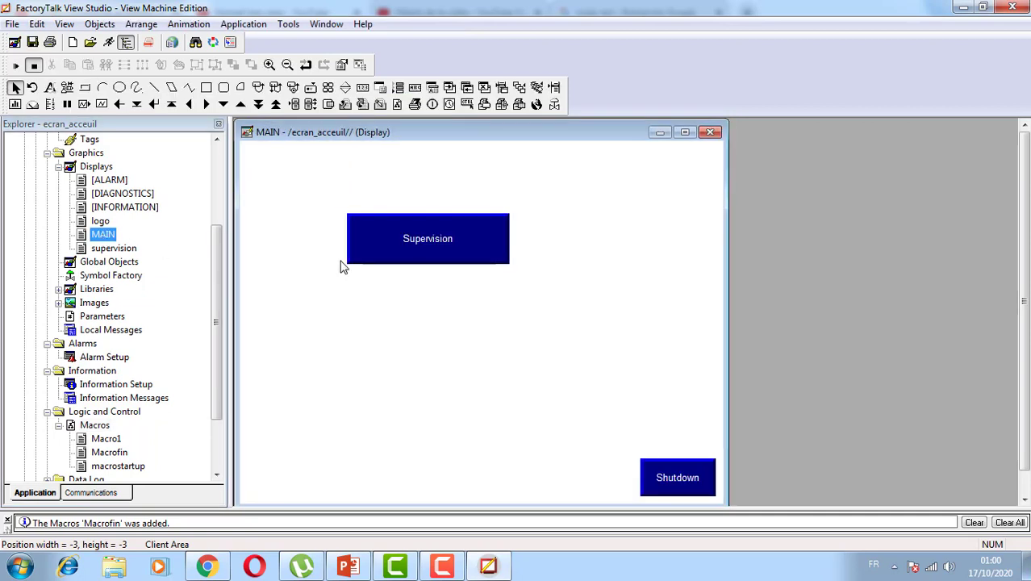
right_click(364, 284)
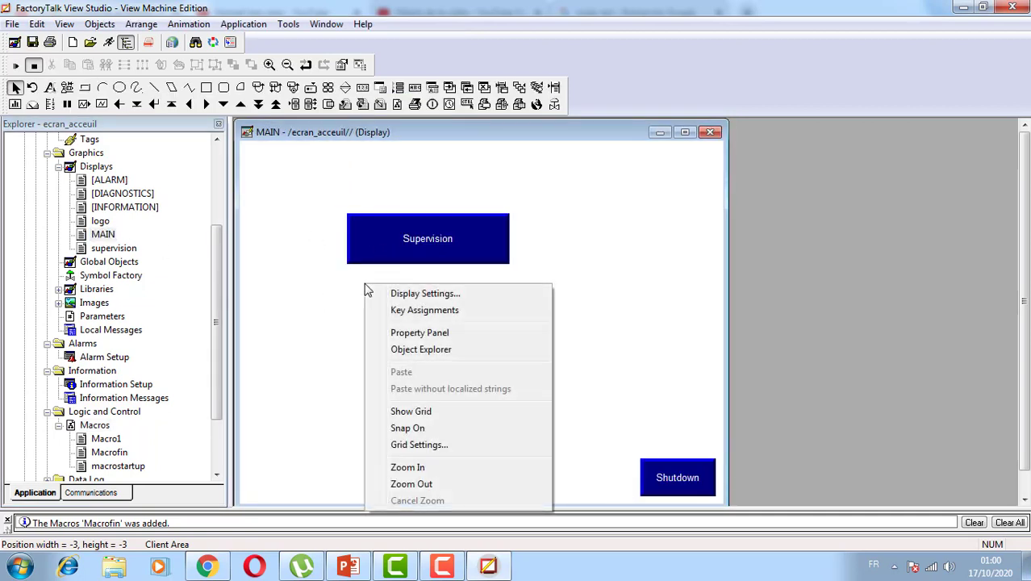
click(399, 297)
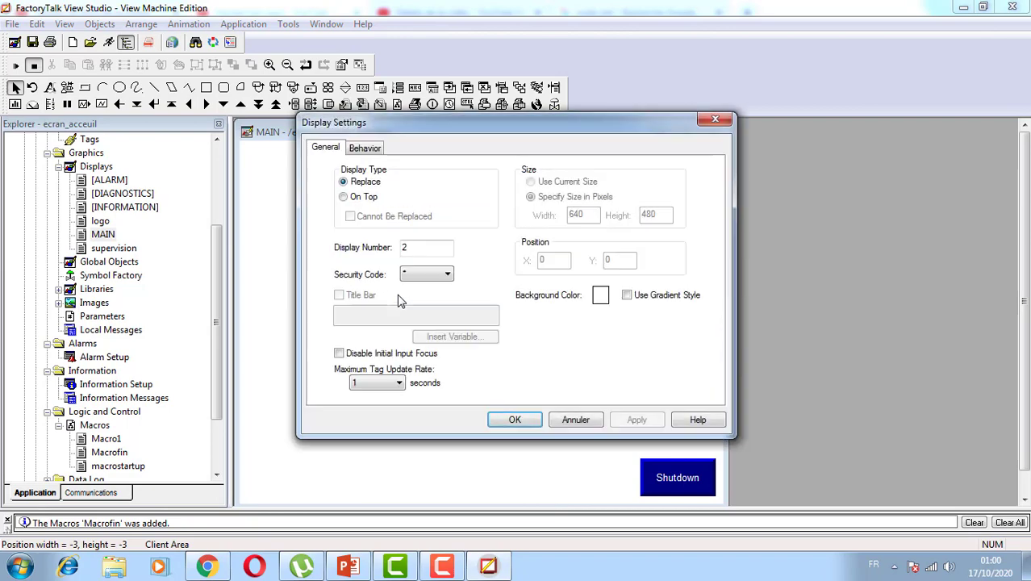
click(371, 150)
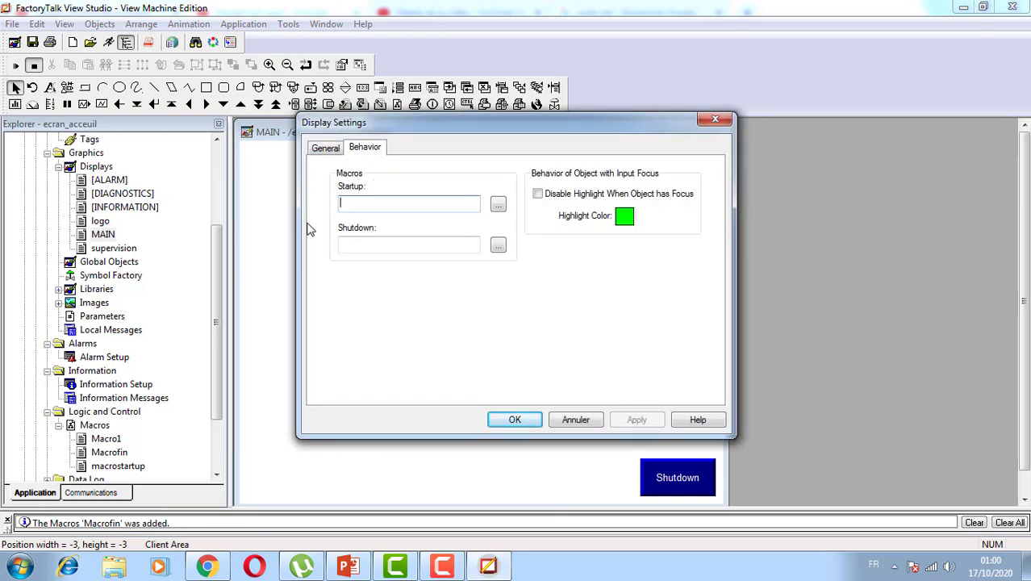
click(498, 204)
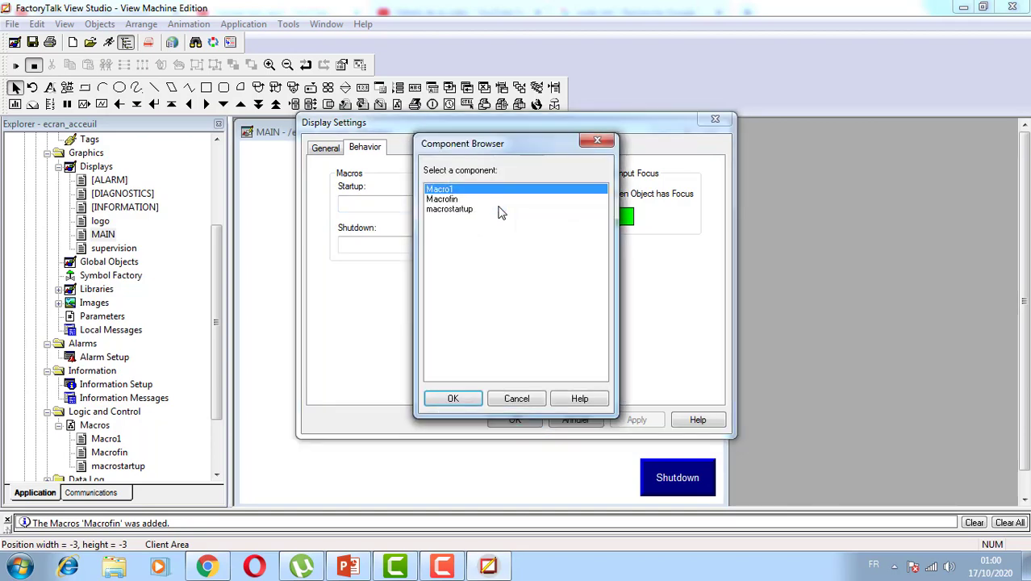
double_click(442, 199)
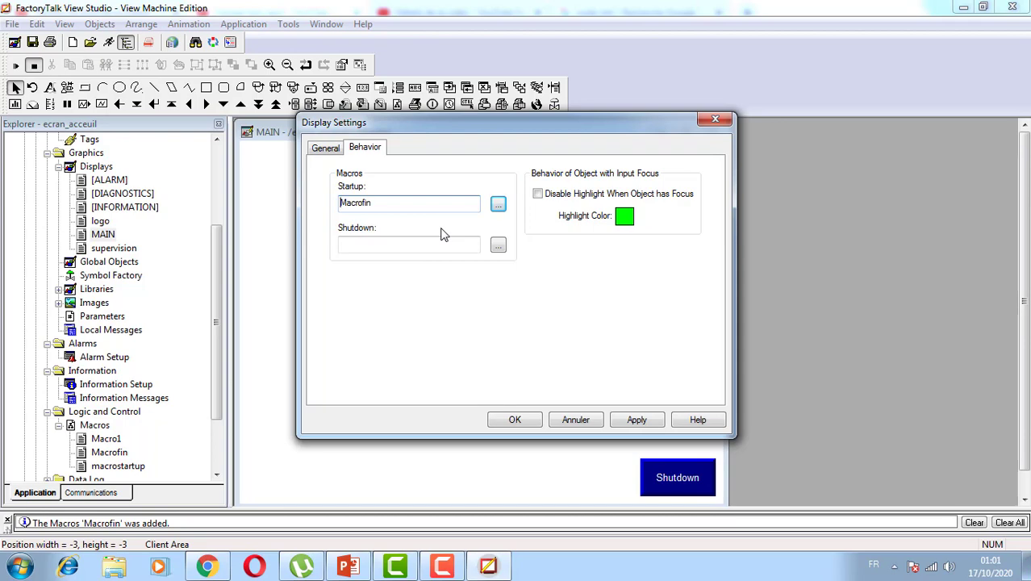
click(629, 420)
click(517, 420)
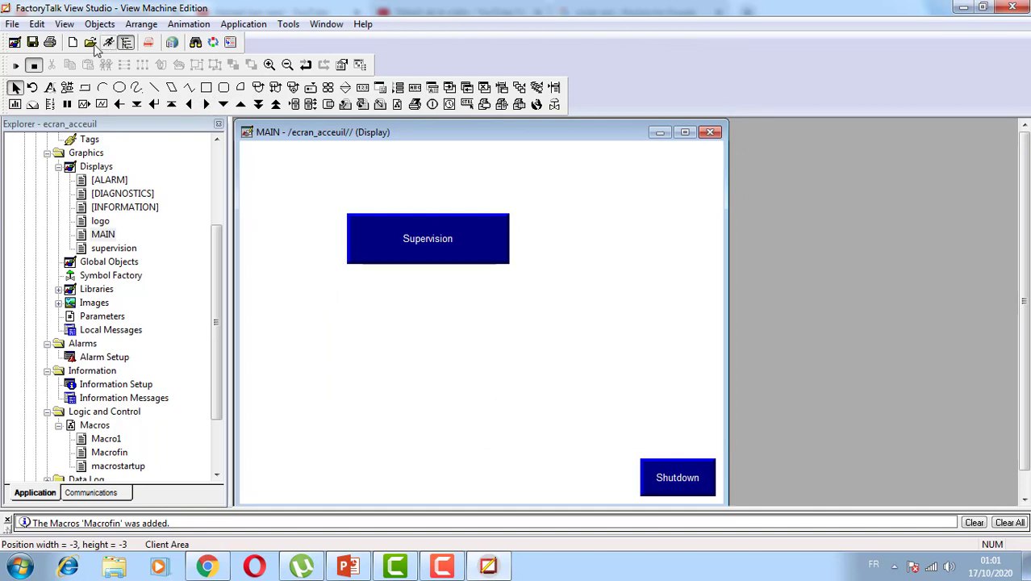
Save the MAIN display and test the application, saving the changes to the logo and supervision displays
click(32, 42)
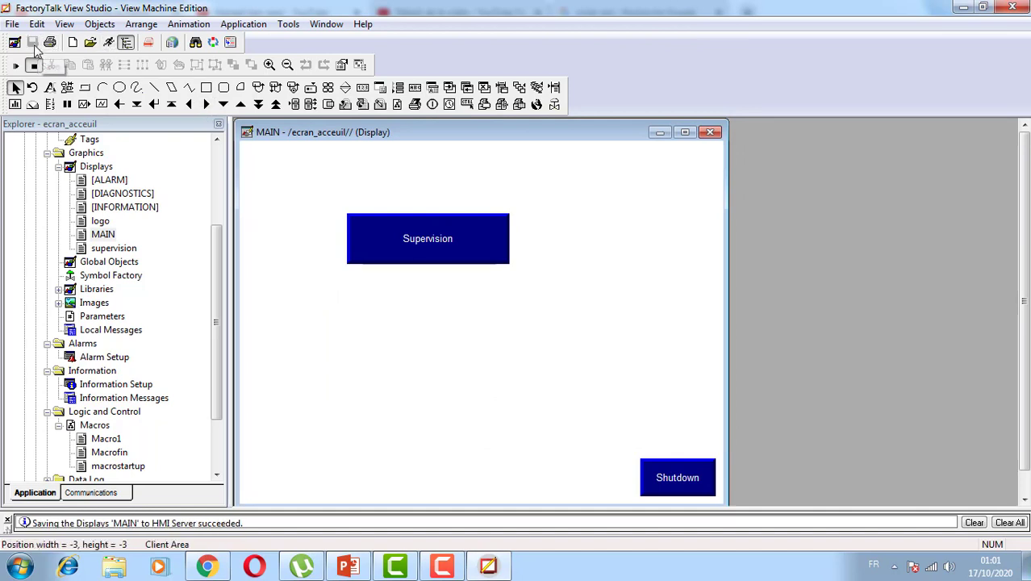
click(107, 44)
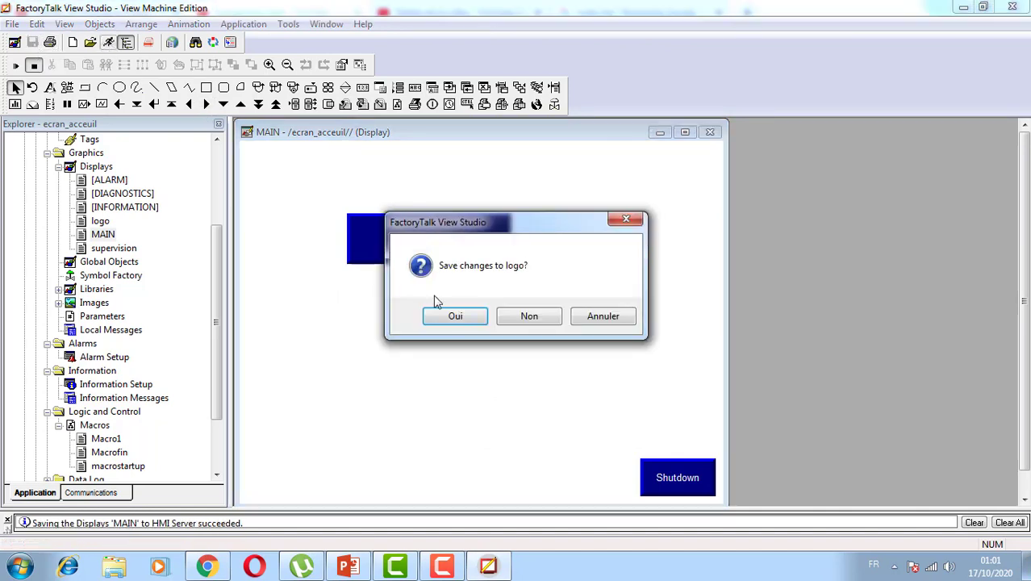
click(454, 316)
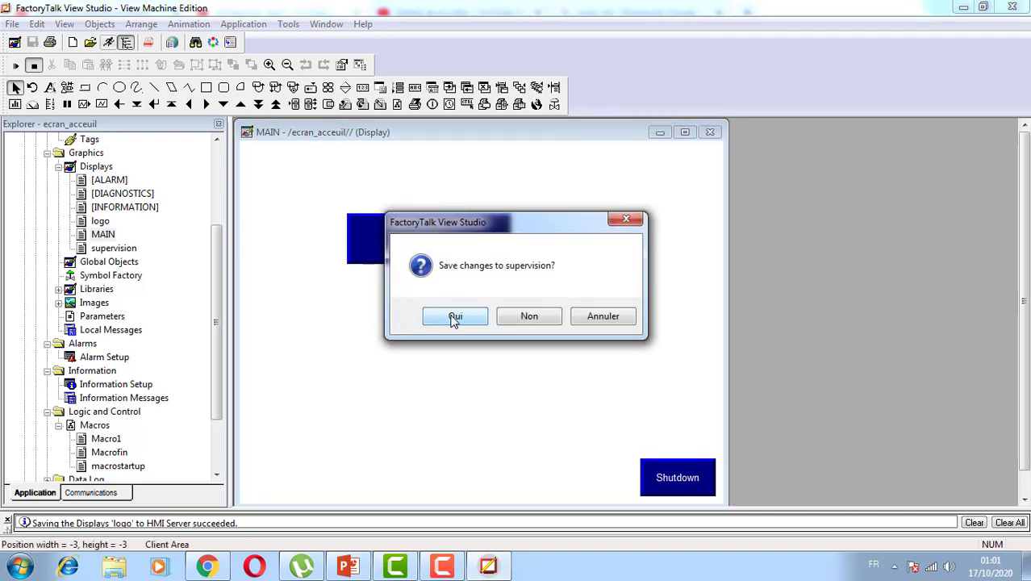
click(453, 317)
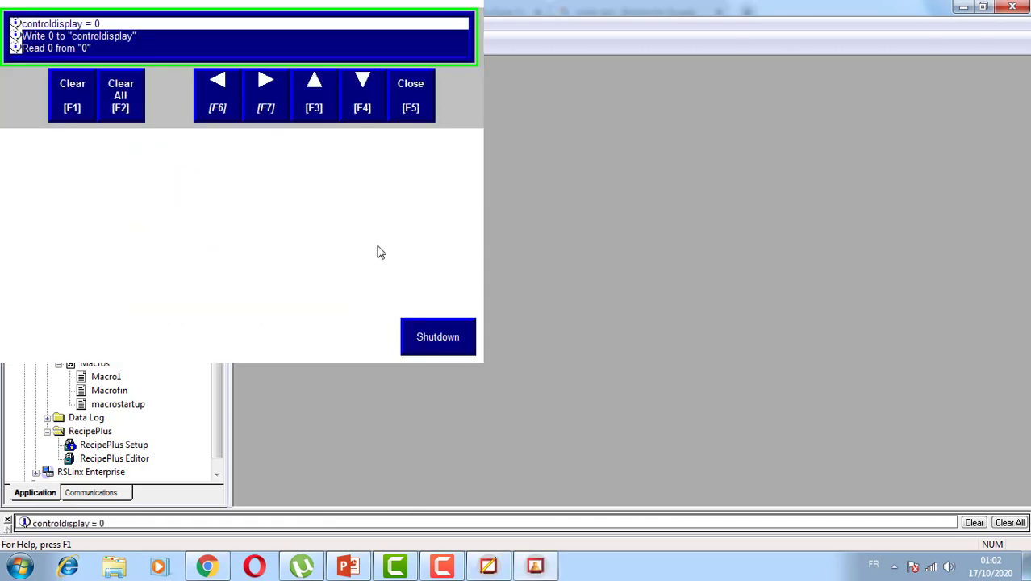
Shut down the running test and set the maximum update rate in Global Connections to 10 seconds
click(434, 334)
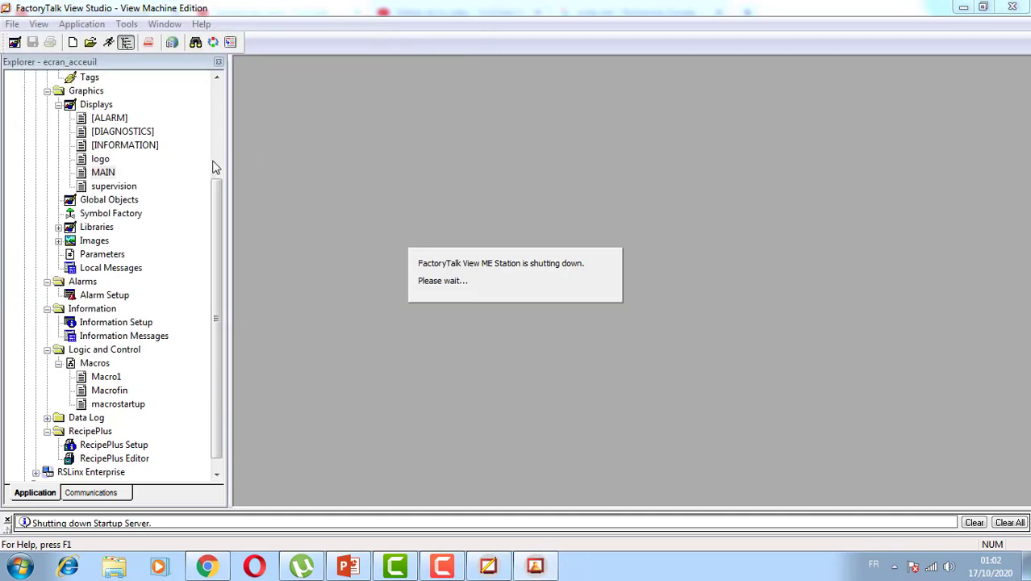
scroll(206, 168, up, 3)
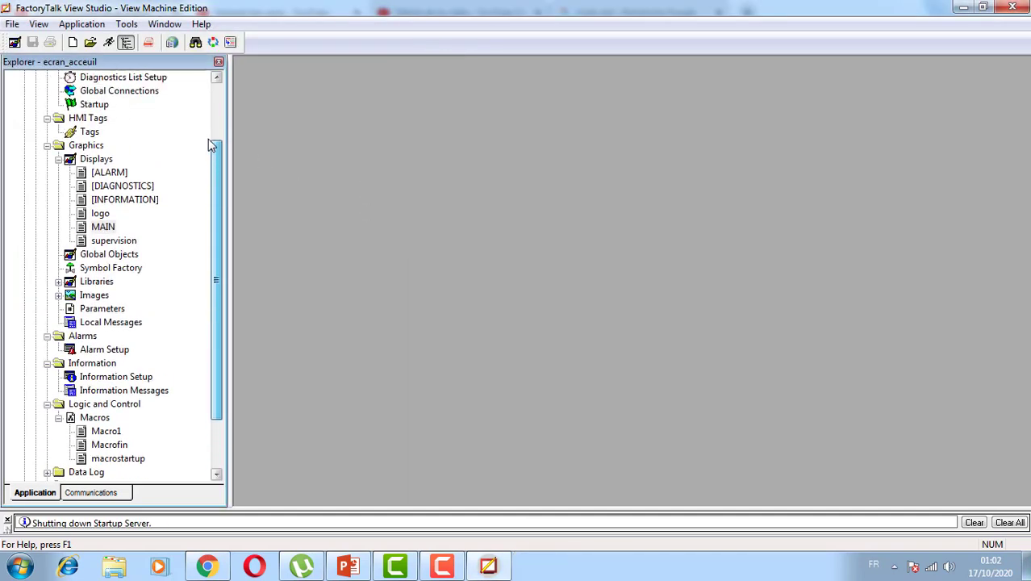
double_click(143, 104)
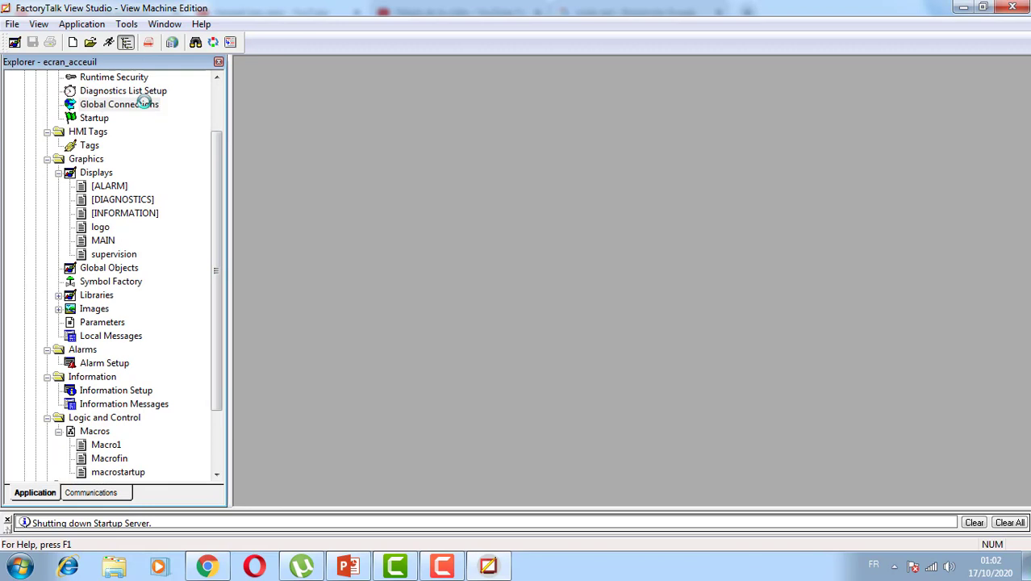
click(555, 188)
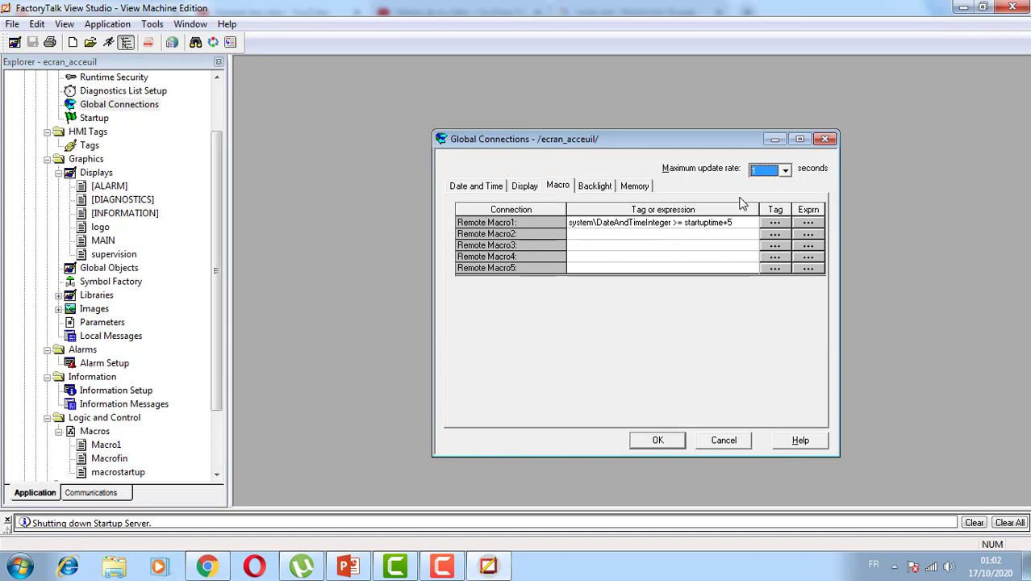
click(785, 171)
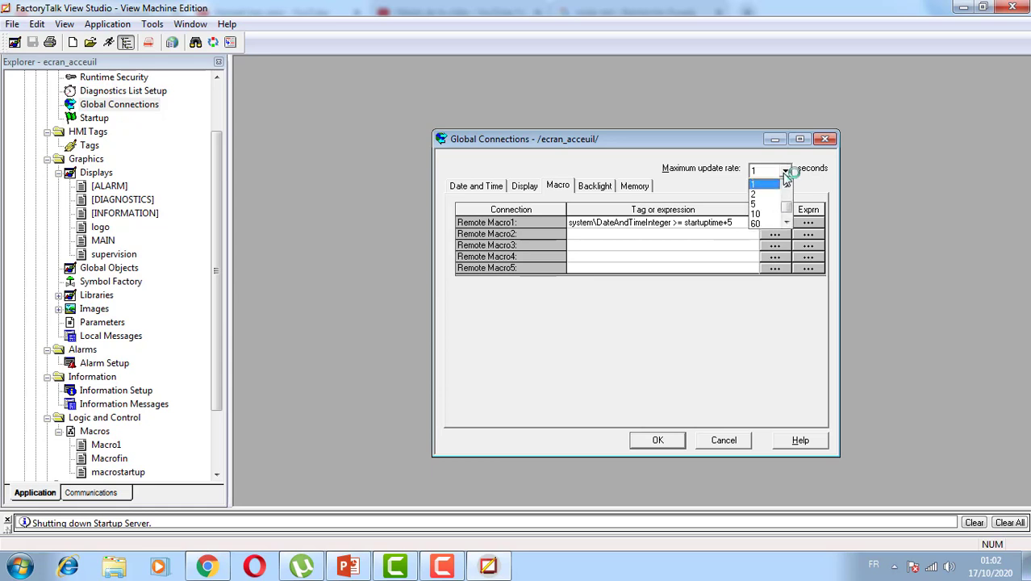
click(760, 208)
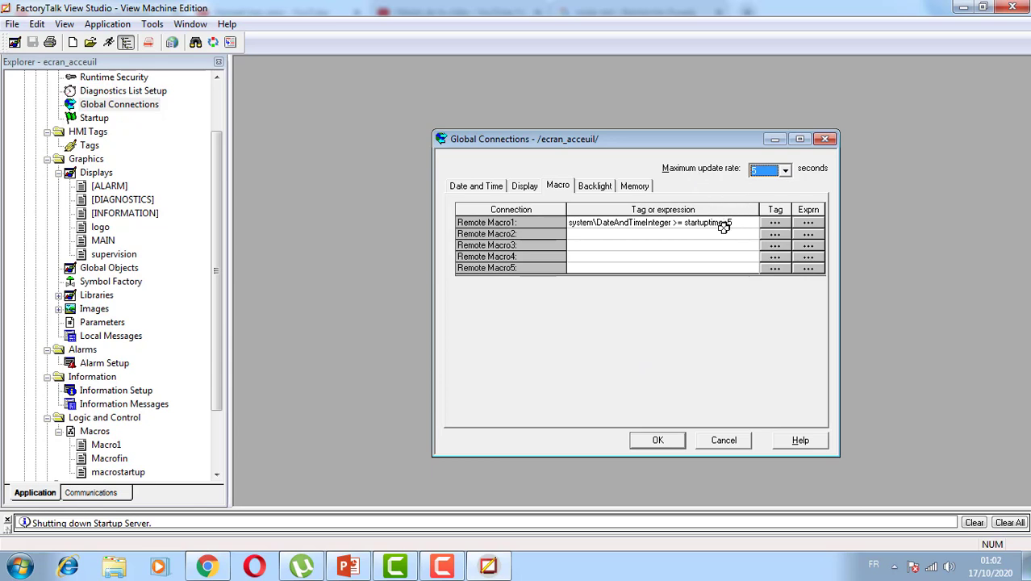
click(784, 171)
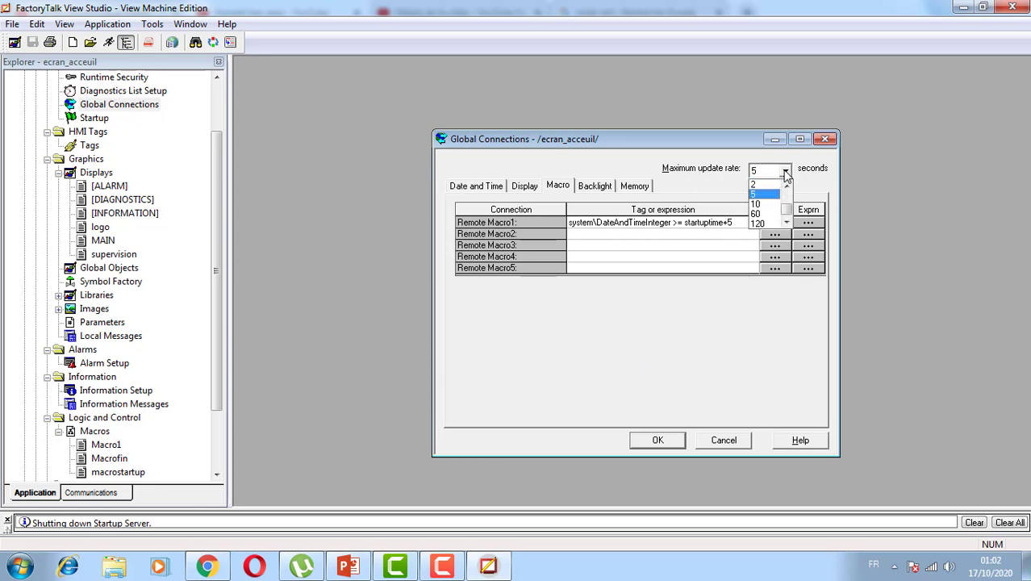
click(756, 204)
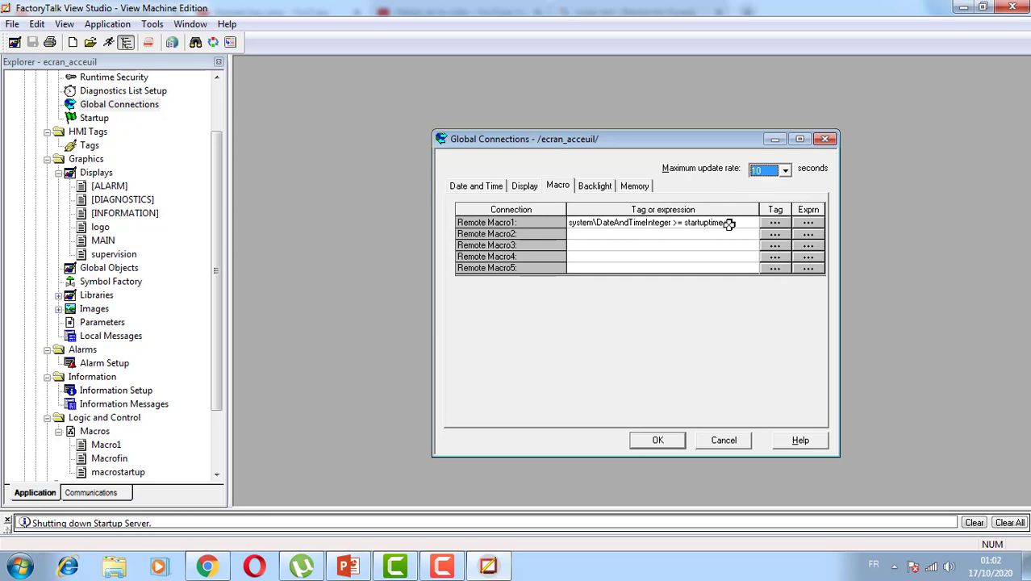
text(+5)
click(657, 441)
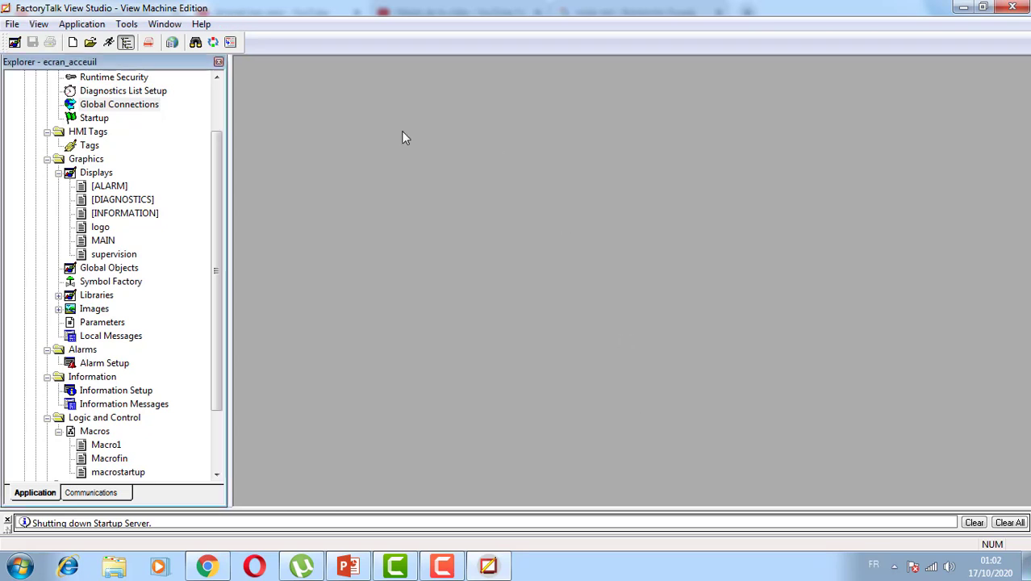
Test the application, try to open the supervision display from MAIN twice, dismissing the diagnostics list, and shut the test down
click(109, 42)
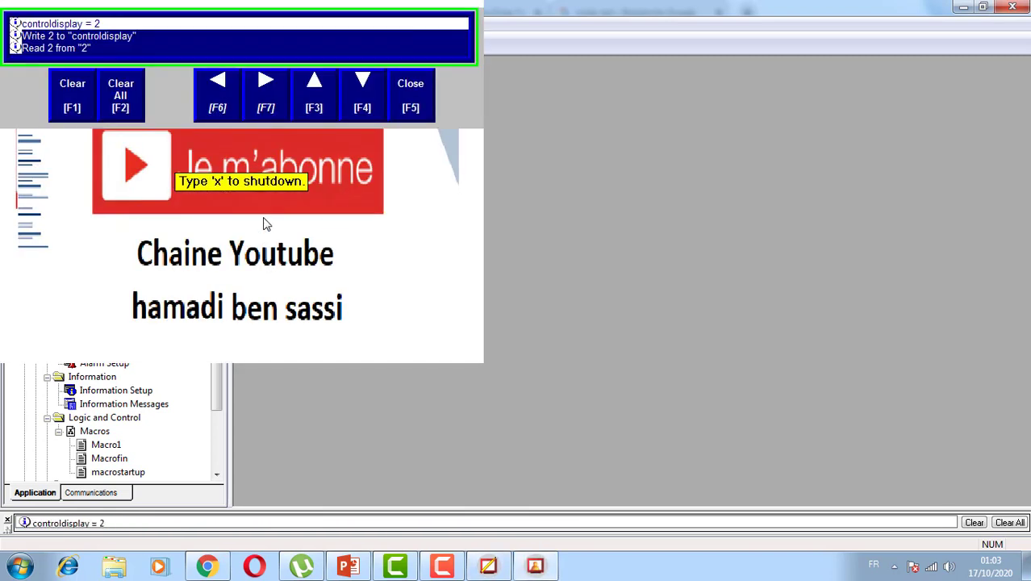
click(421, 87)
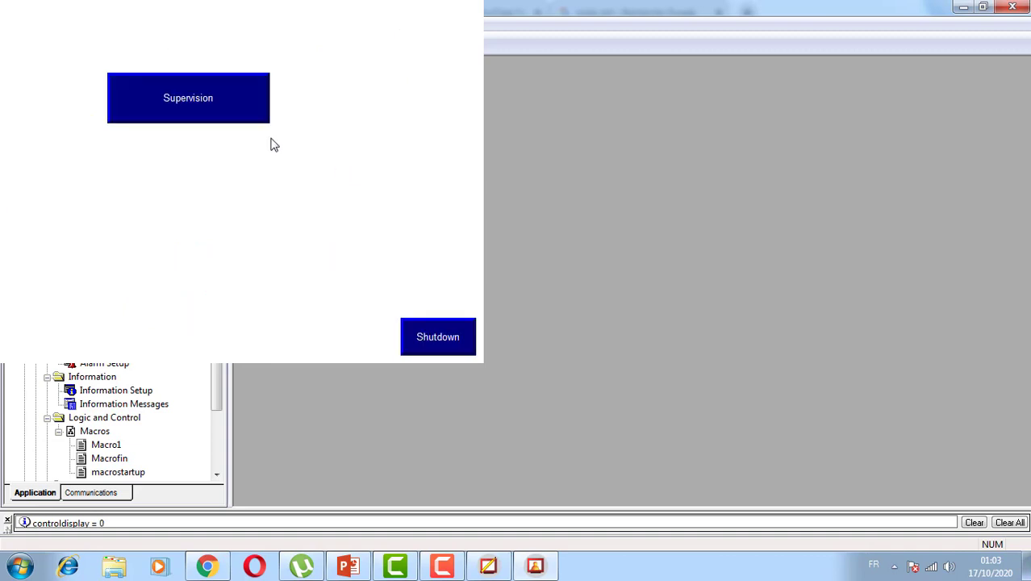
click(215, 100)
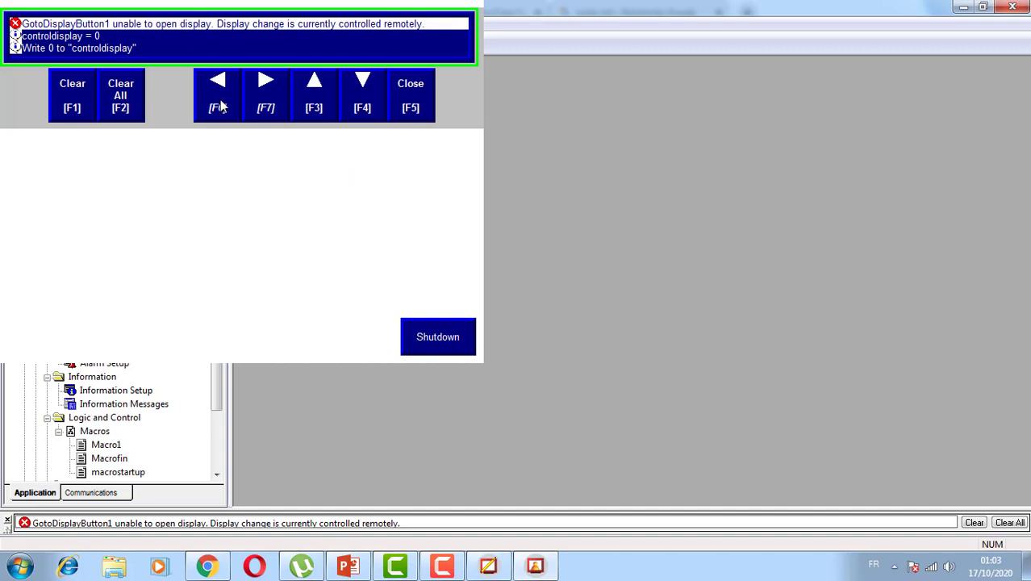
click(414, 95)
click(245, 106)
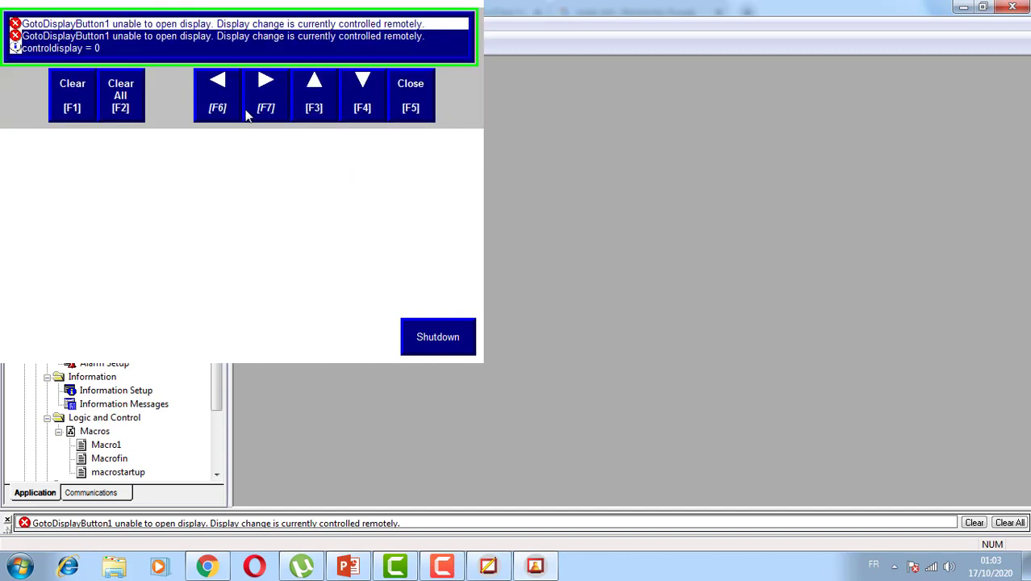
click(407, 99)
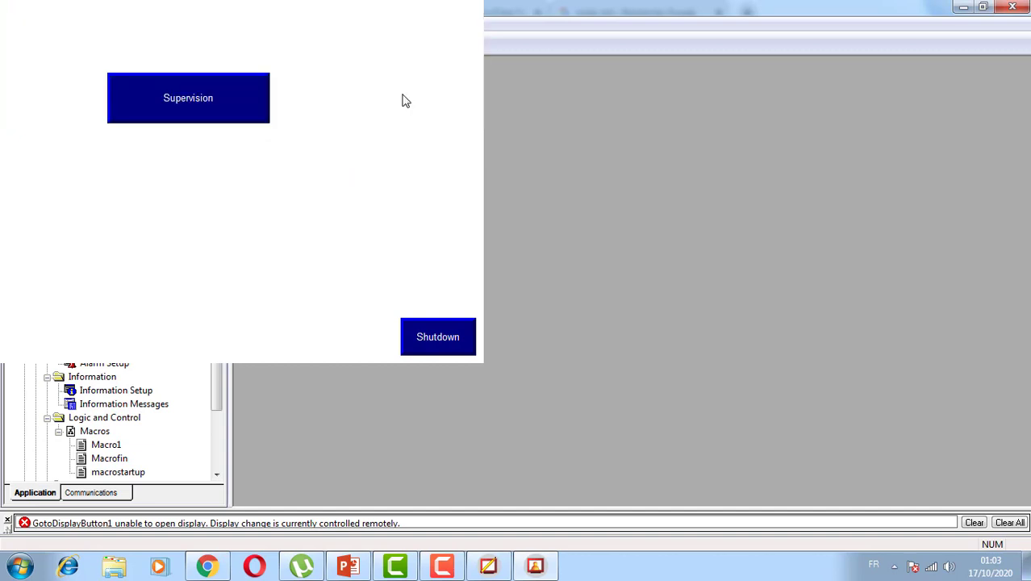
click(429, 352)
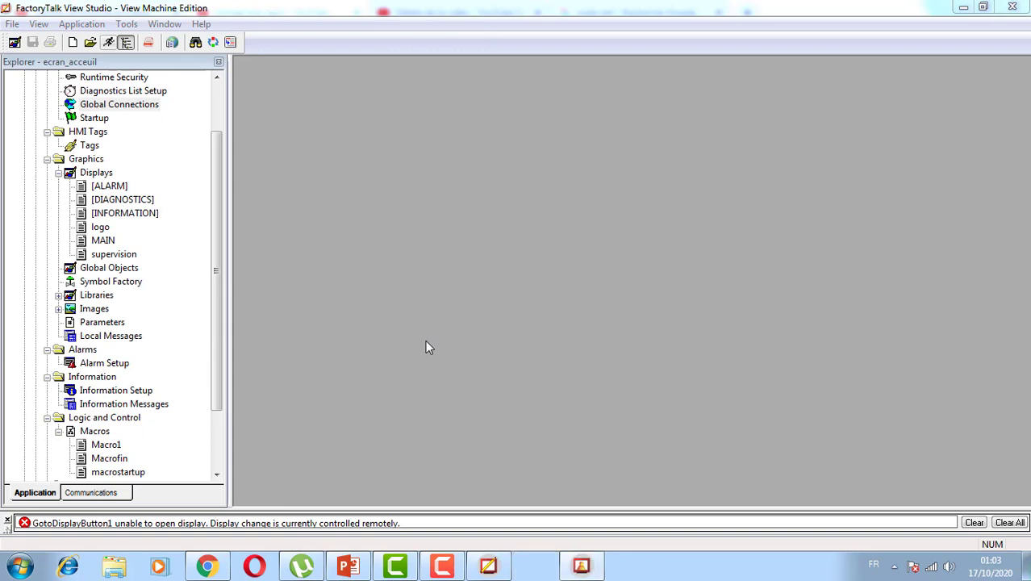
Reselect Macrofin as the startup macro in the MAIN display's behavior settings and accept the settings
click(109, 242)
double_click(110, 242)
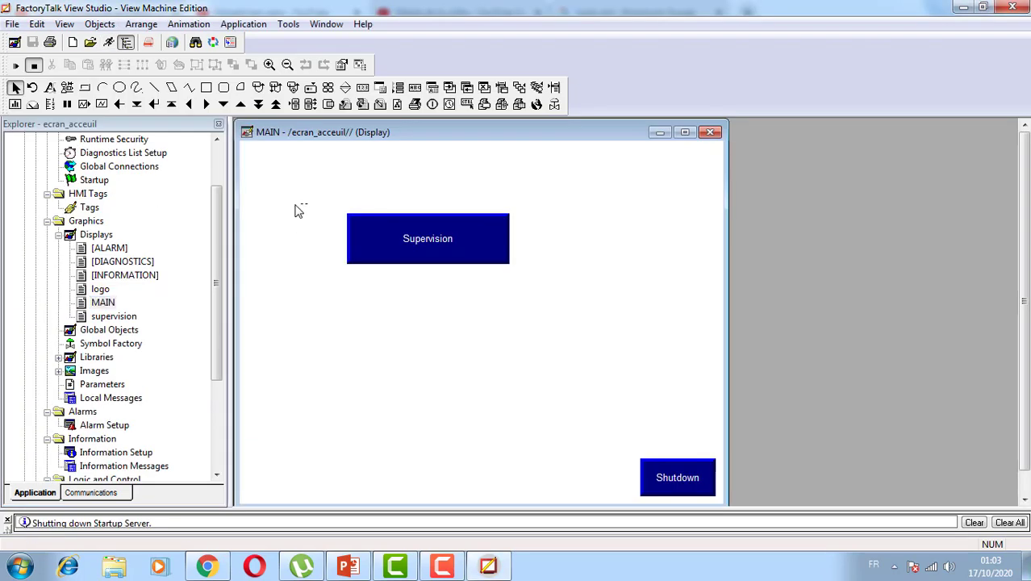
right_click(295, 208)
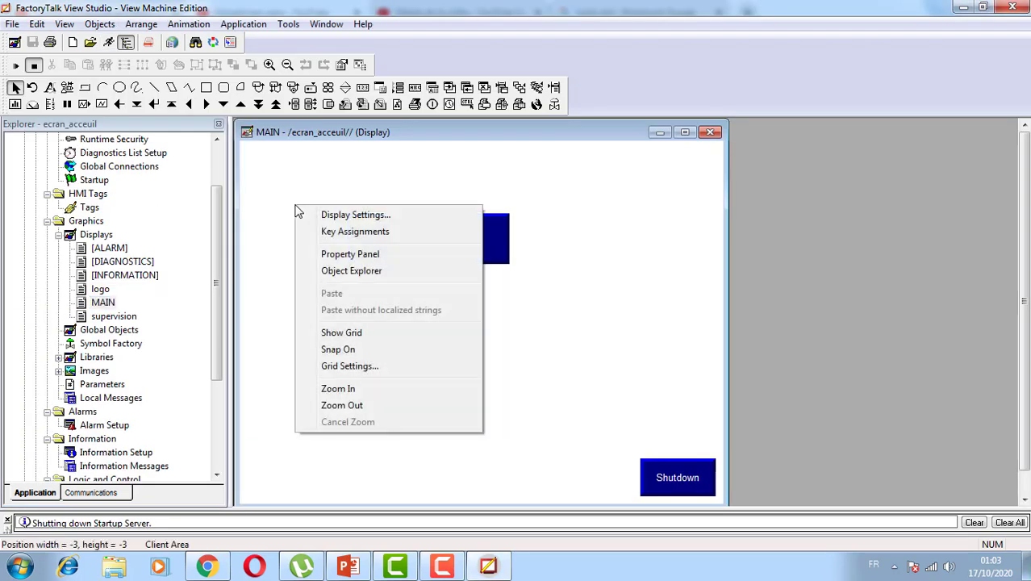
click(353, 215)
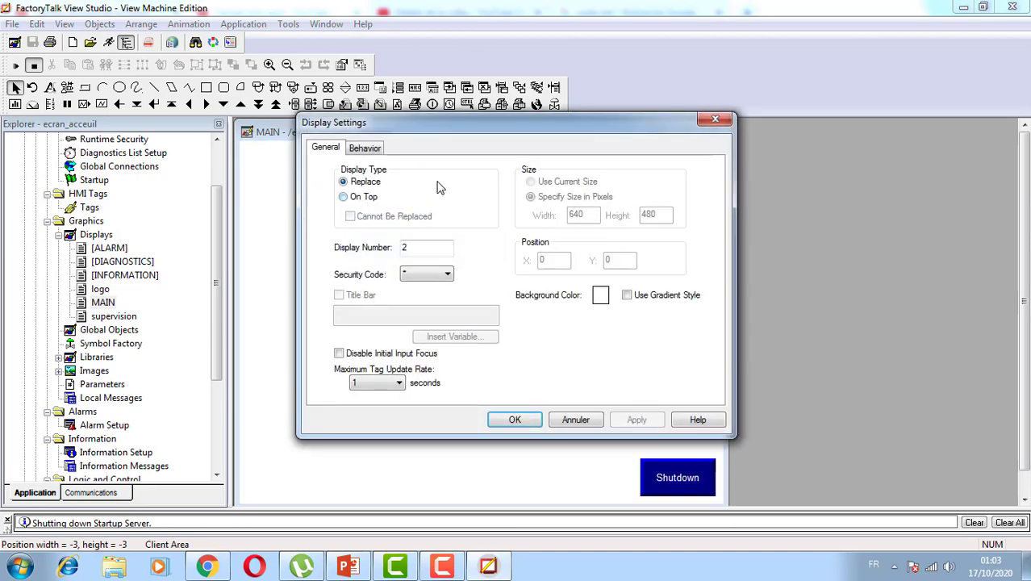
click(364, 147)
click(404, 208)
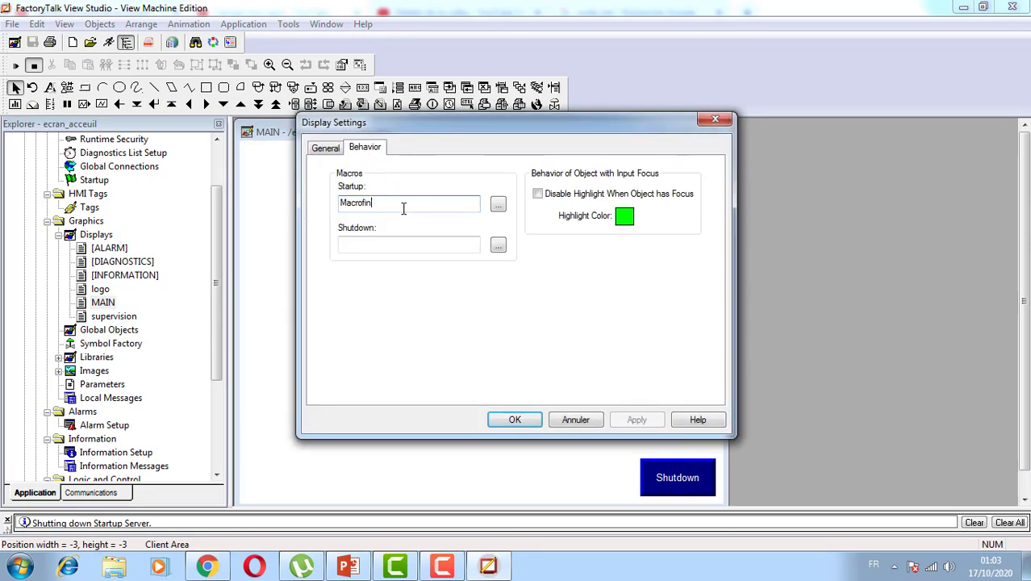
click(498, 204)
double_click(451, 199)
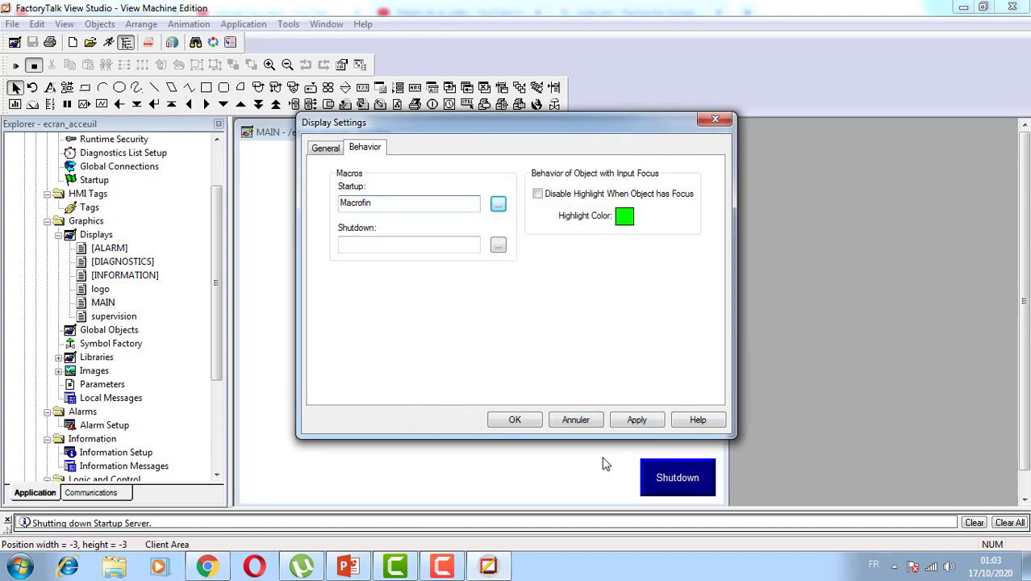
click(520, 421)
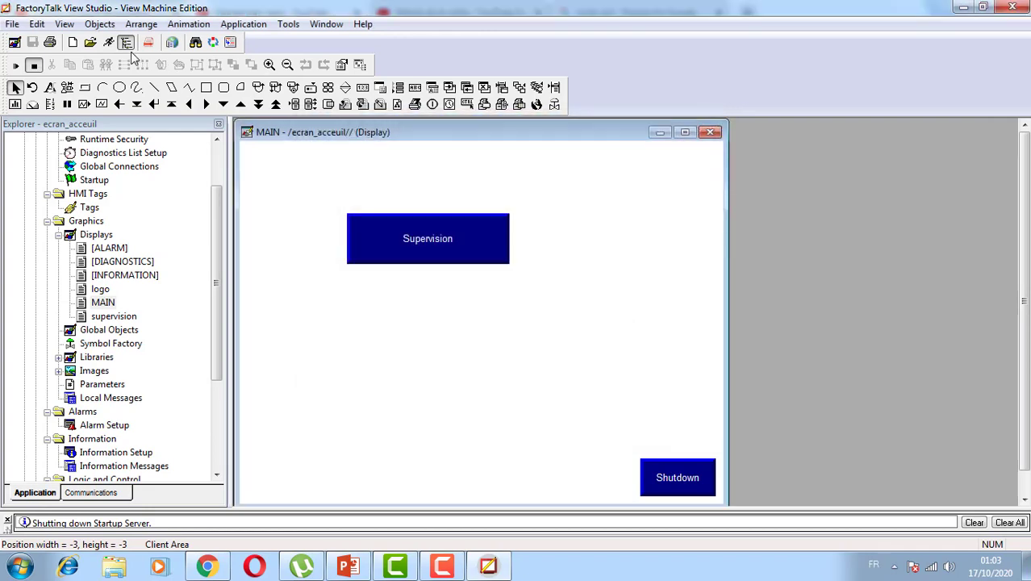
Run the application test again to check the switch from the logo display to MAIN
click(108, 42)
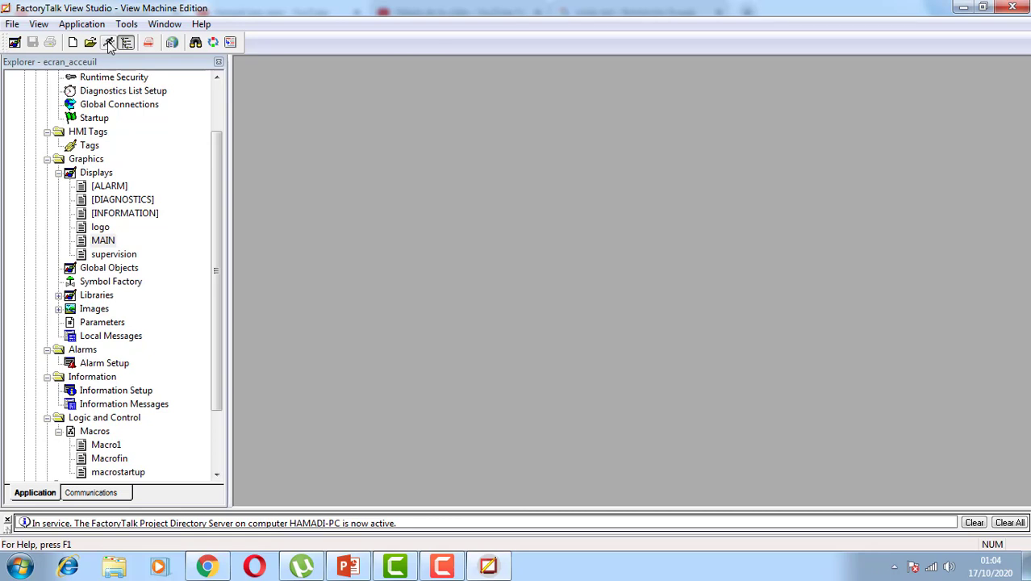
click(109, 43)
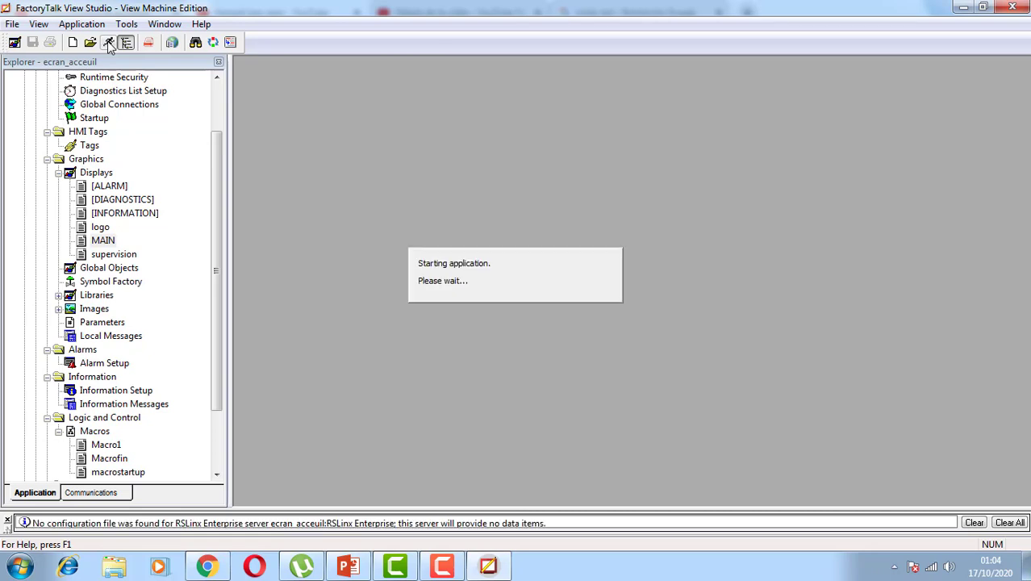